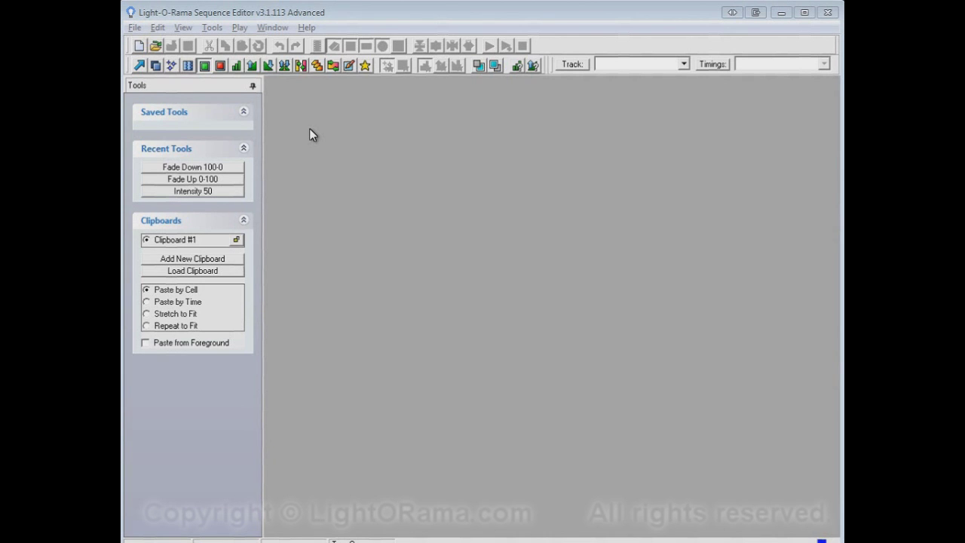
Create a new musical sequence for 05 - Daddy I'm Fine.mp3, accepting the default 8 channels
click(144, 46)
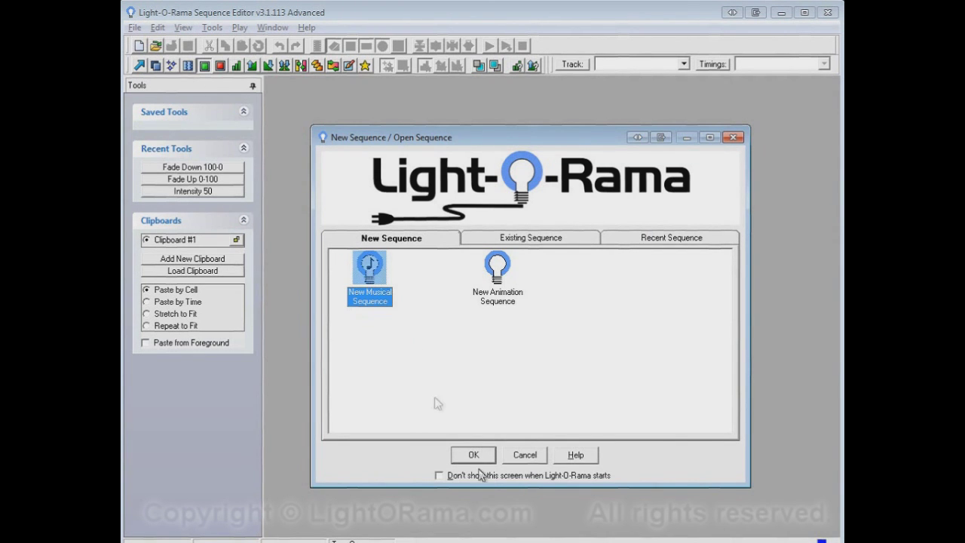
click(480, 458)
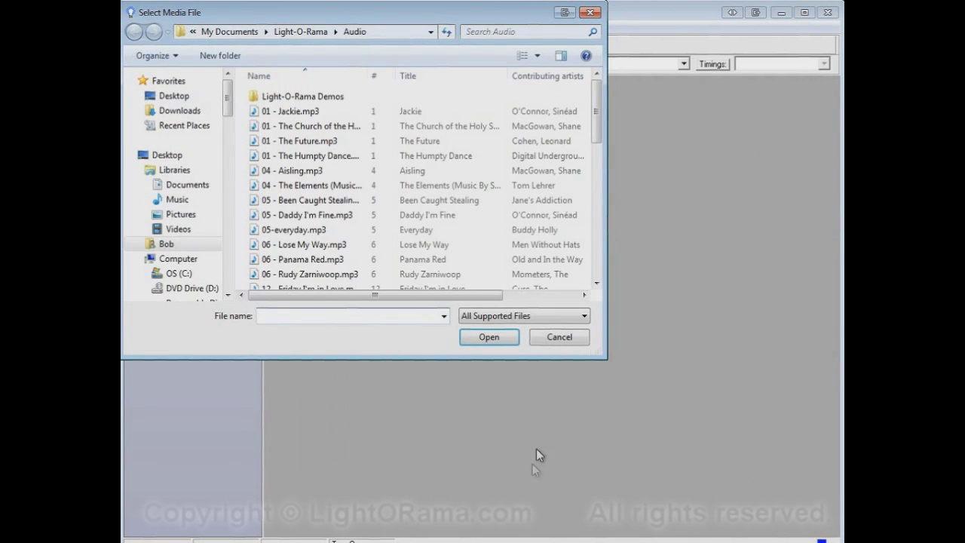
click(350, 216)
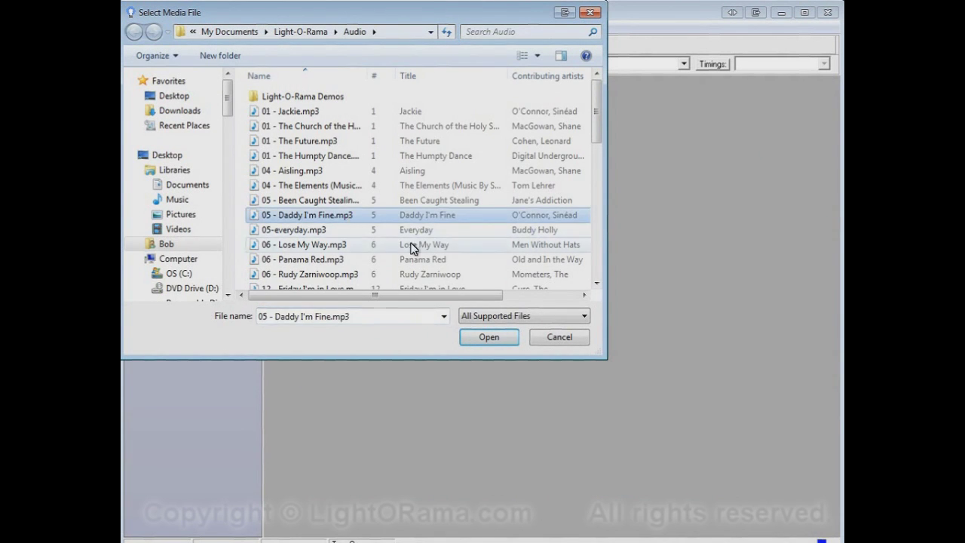
click(481, 340)
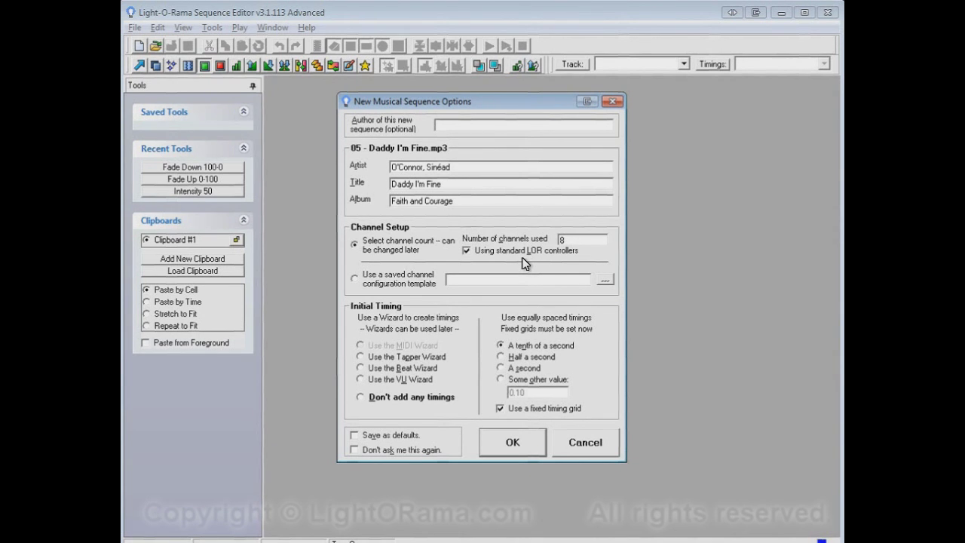
click(510, 451)
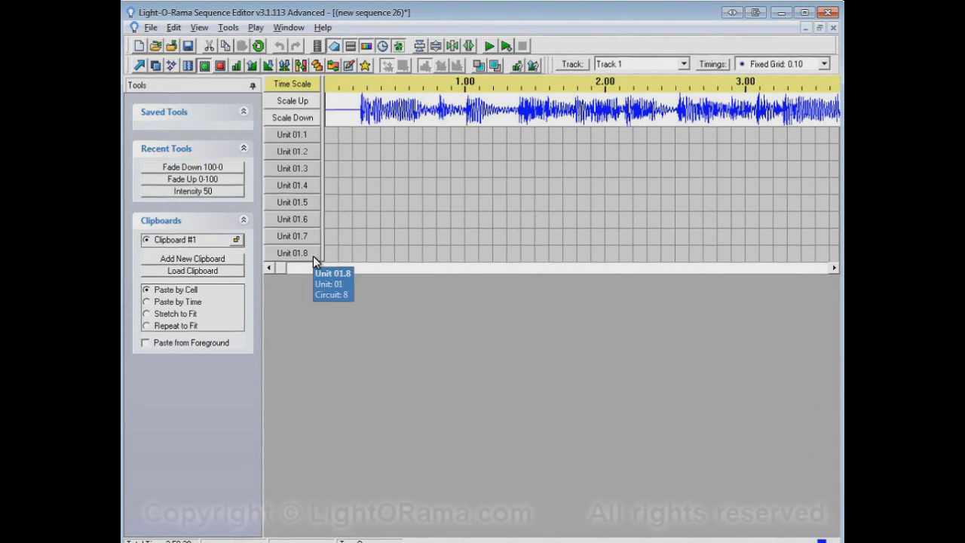
mouse_move(312, 135)
double_click(313, 135)
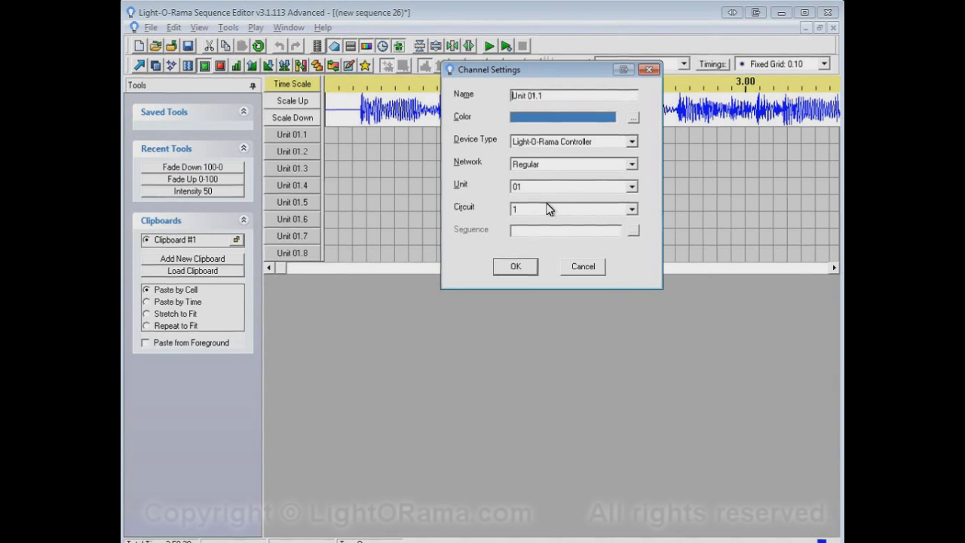
click(583, 266)
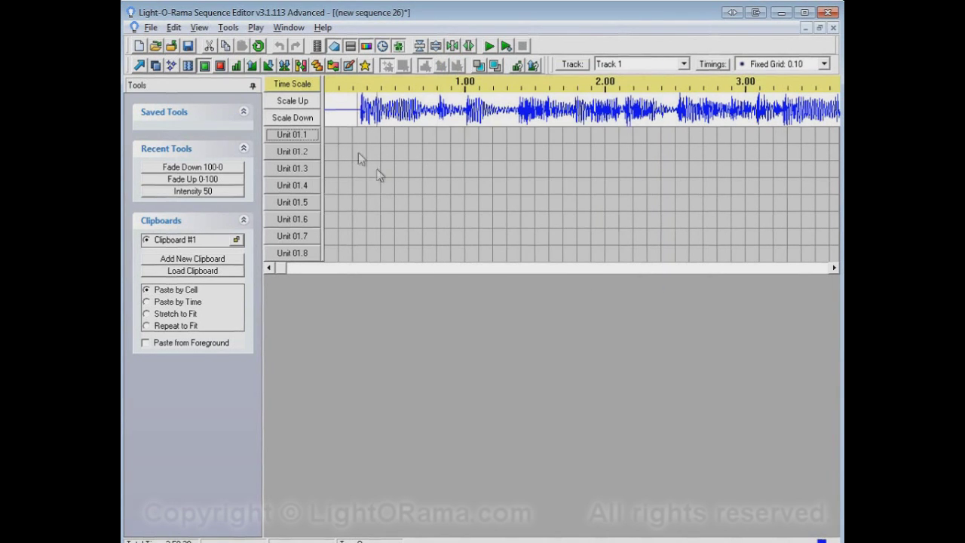
double_click(311, 256)
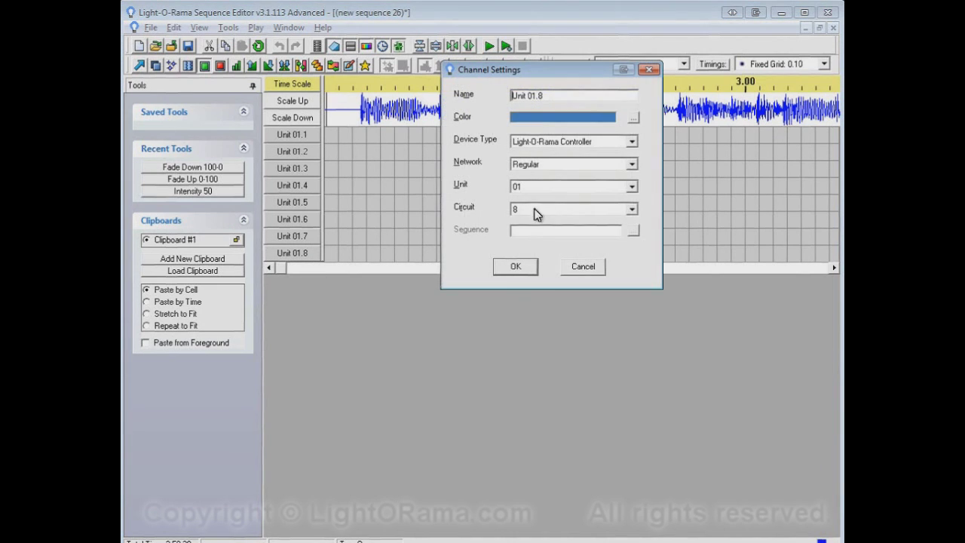
click(573, 268)
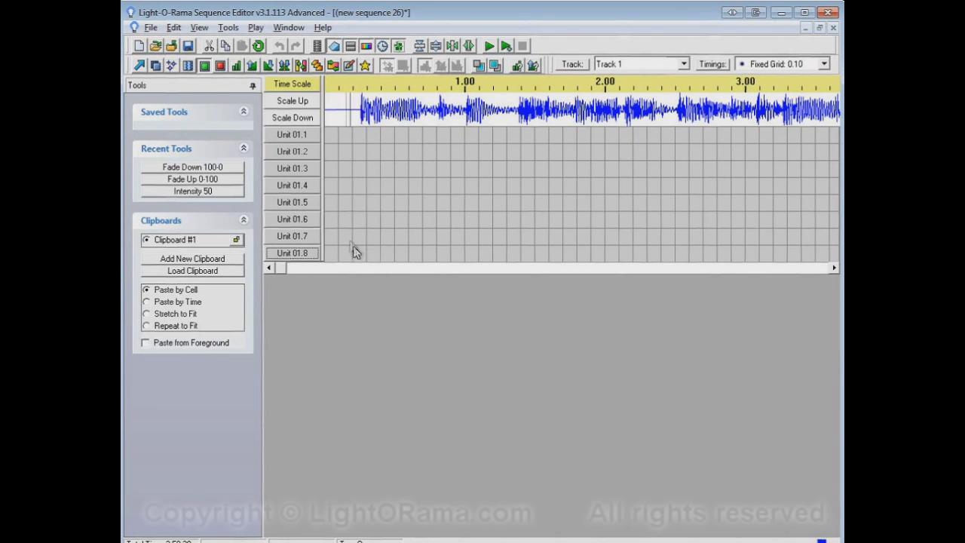
click(306, 138)
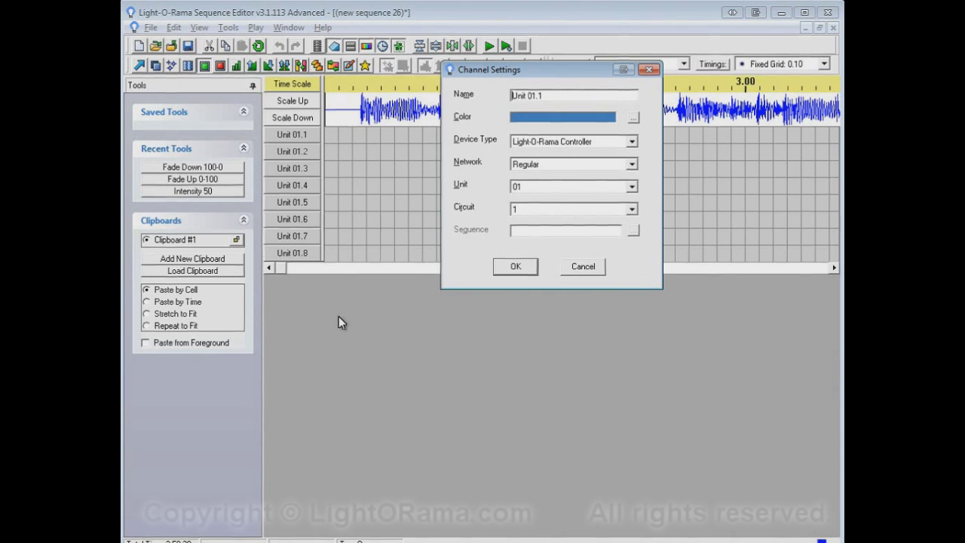
click(593, 272)
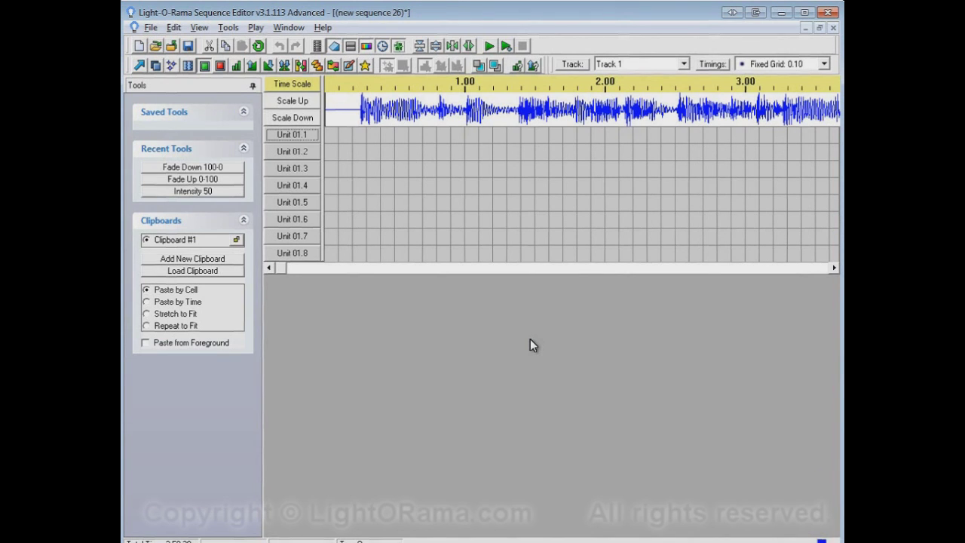
Close the 8-channel sequence without saving and start a new musical sequence for 05 - Daddy I'm Fine.mp3
click(833, 27)
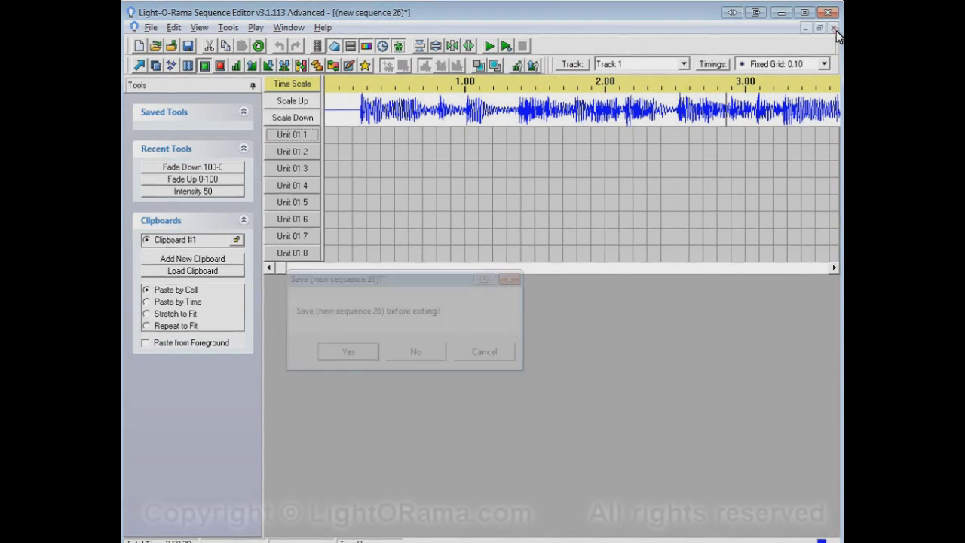
click(433, 354)
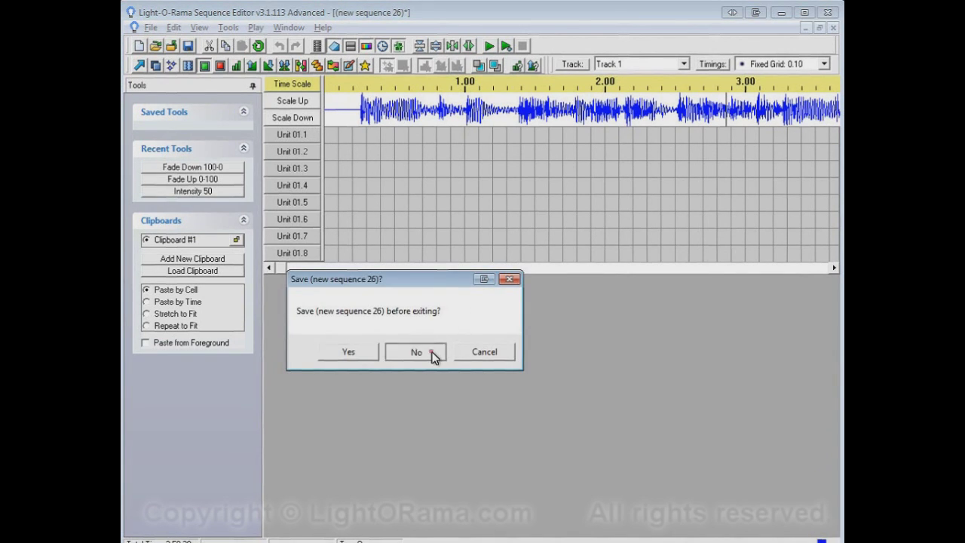
click(140, 47)
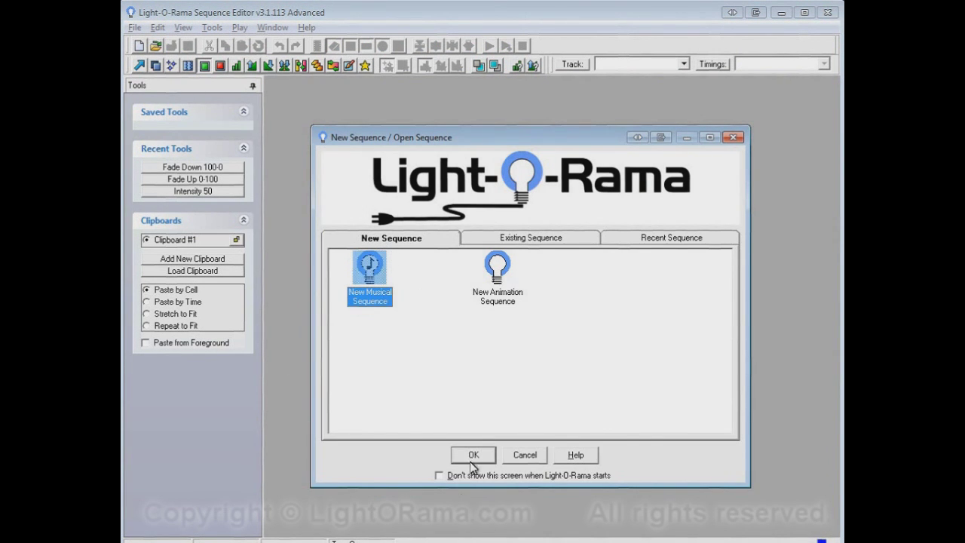
click(473, 457)
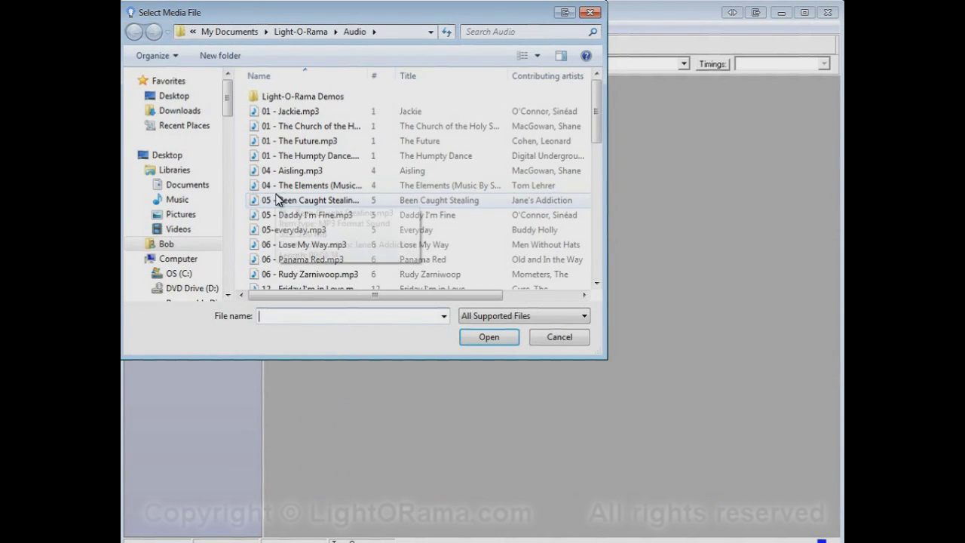
click(311, 219)
click(488, 337)
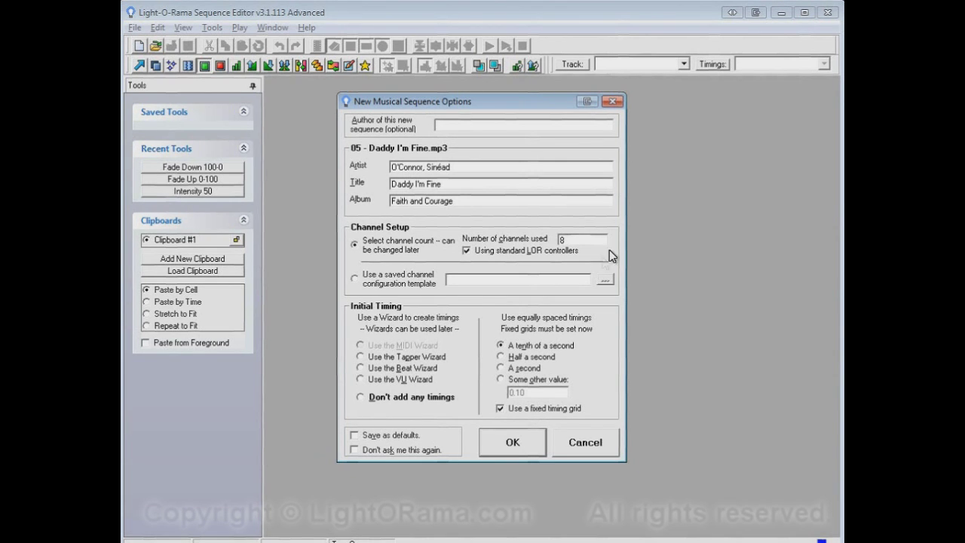
Set the number of channels to 32 and create the sequence
double_click(591, 240)
text(32)
click(511, 445)
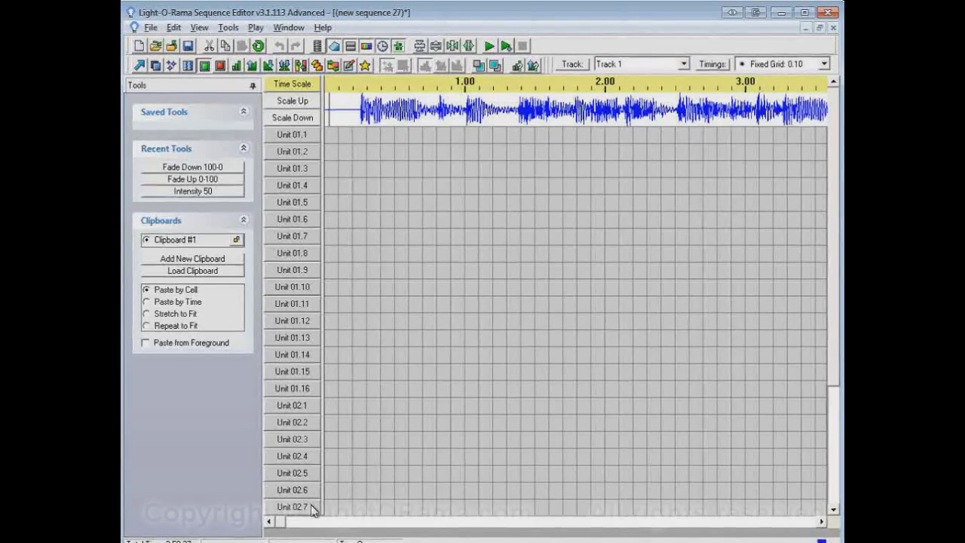
drag(837, 378, 827, 302)
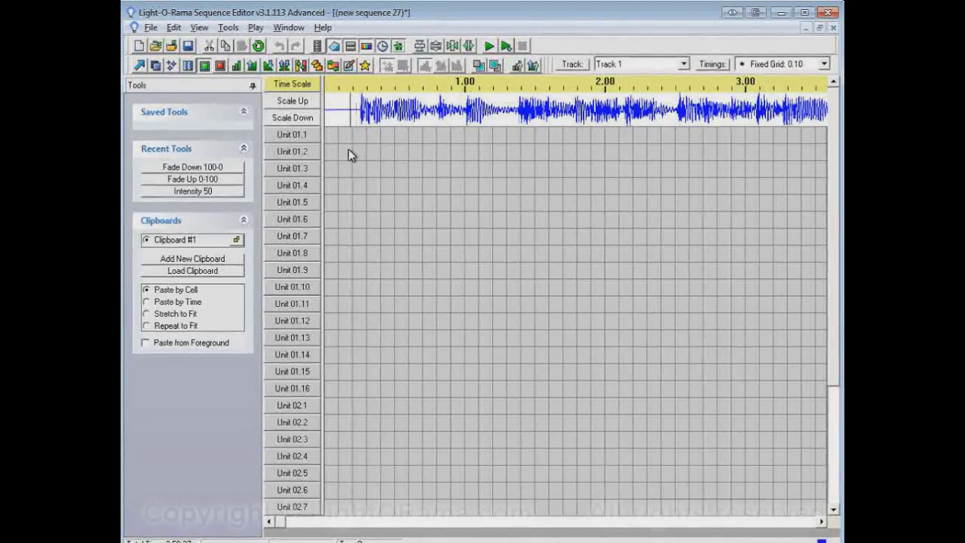
mouse_move(349, 150)
mouse_move(474, 199)
mouse_move(312, 408)
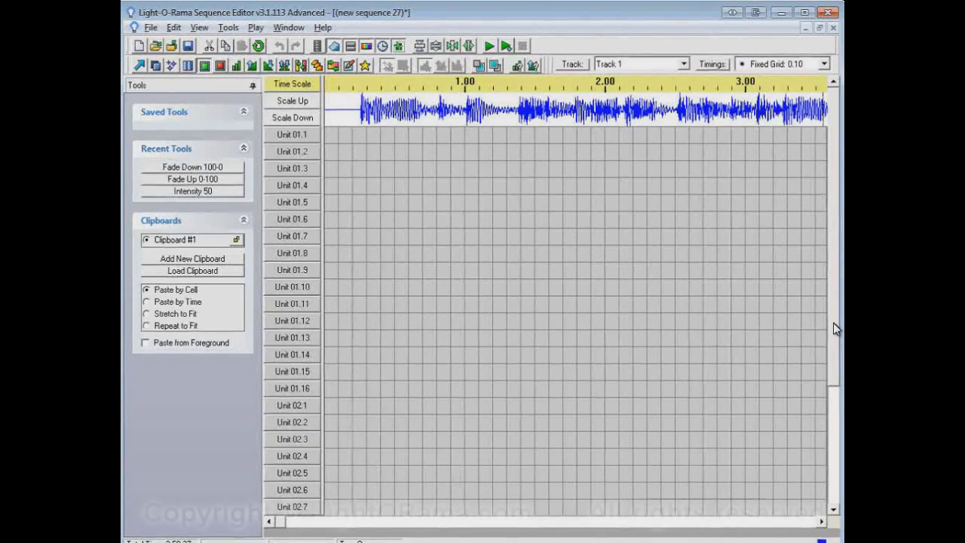
drag(833, 326, 831, 519)
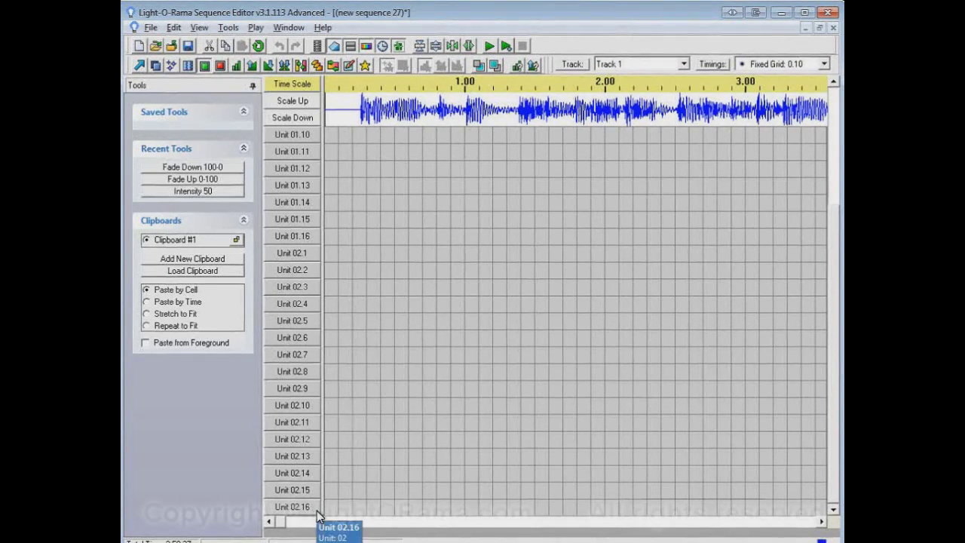
double_click(312, 373)
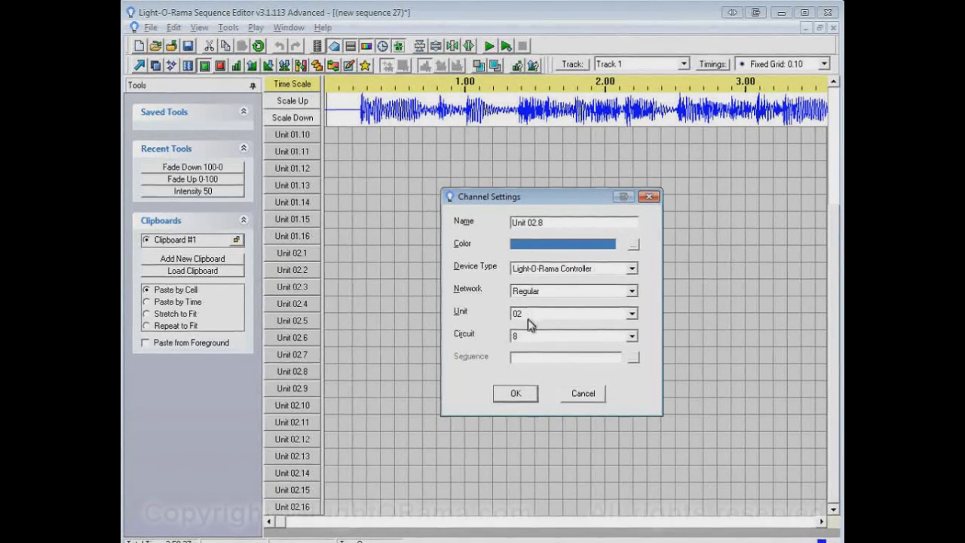
click(581, 394)
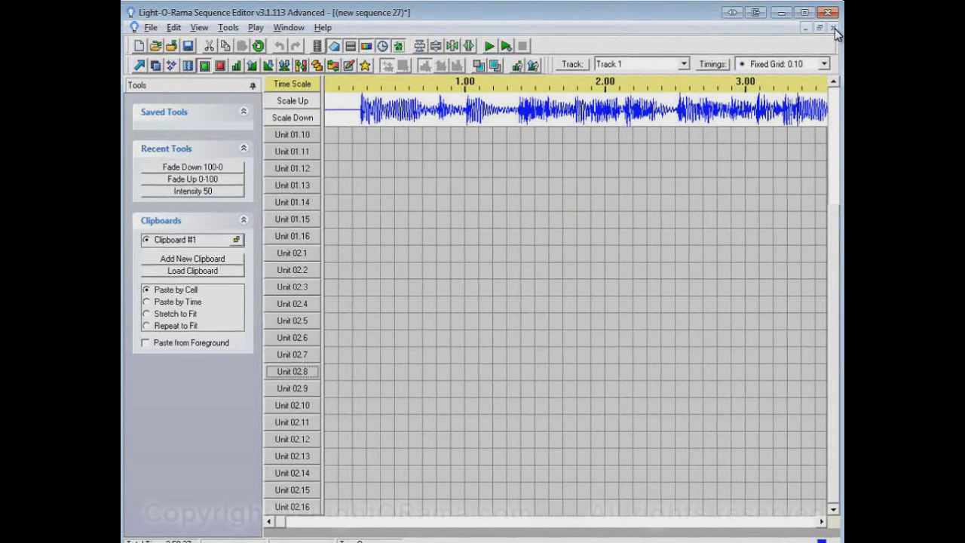
click(833, 28)
Discard the 32-channel sequence and create a Daddy I'm Fine sequence with 'Using standard LOR controllers' unchecked
click(427, 354)
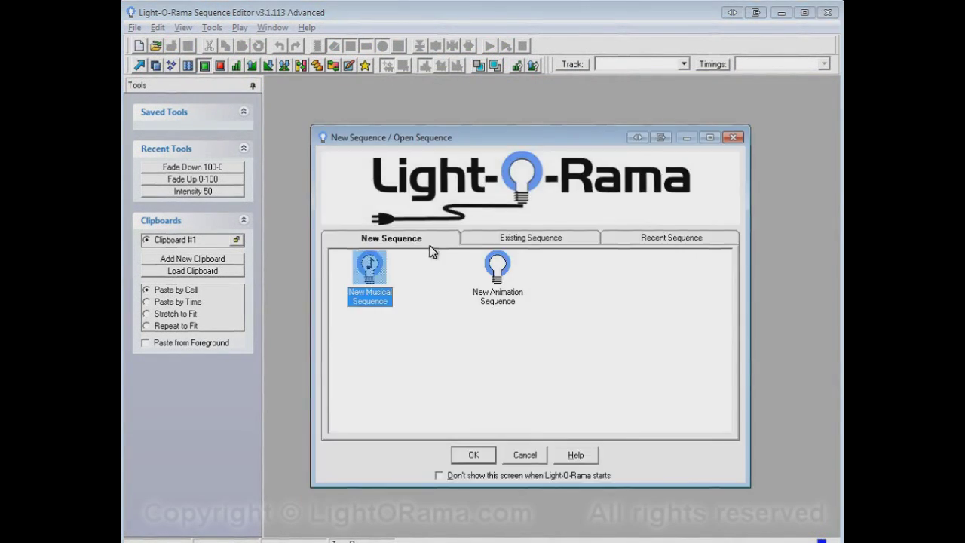
key(Return)
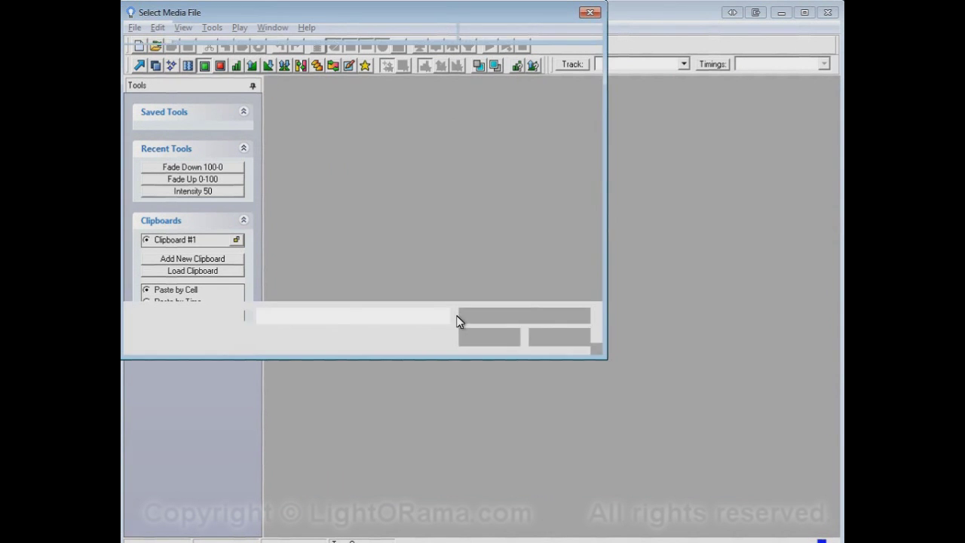
click(310, 216)
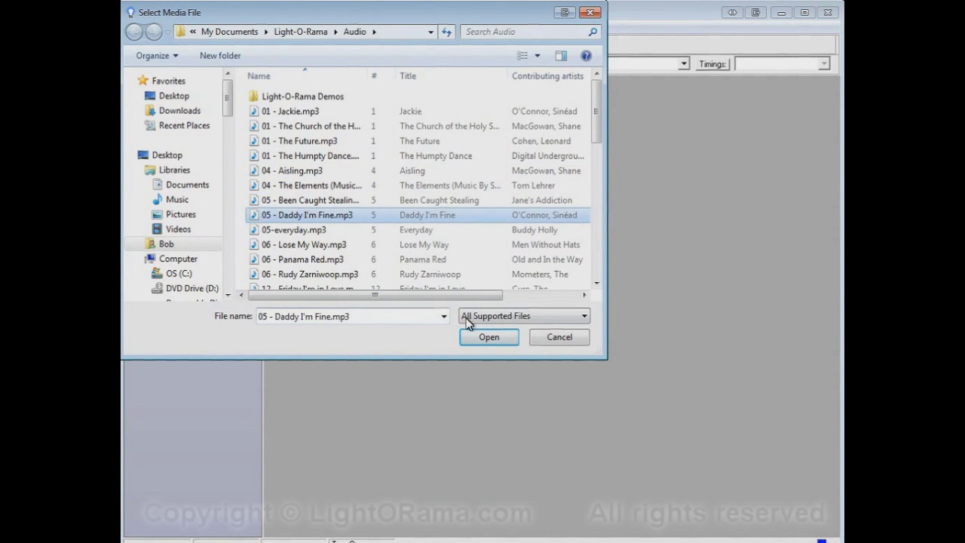
click(487, 338)
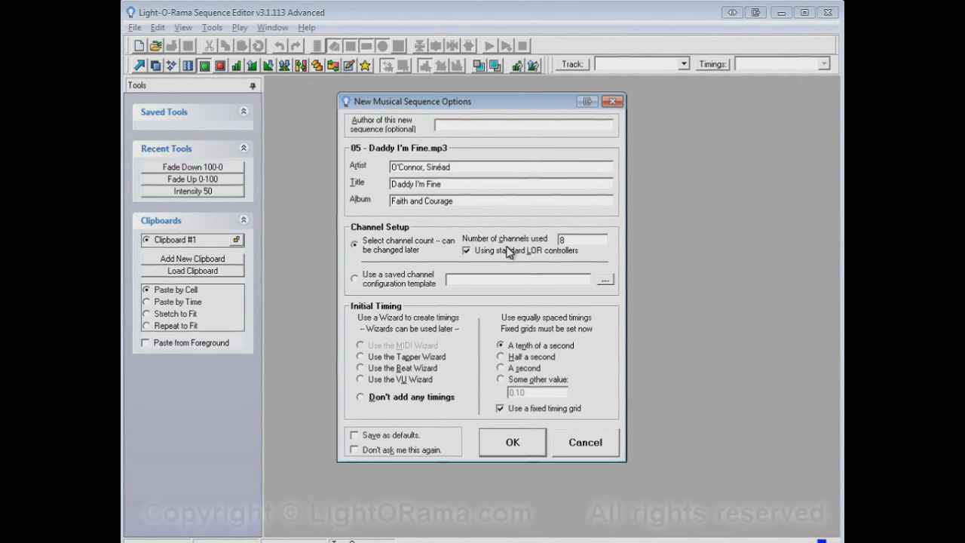
click(507, 255)
click(514, 445)
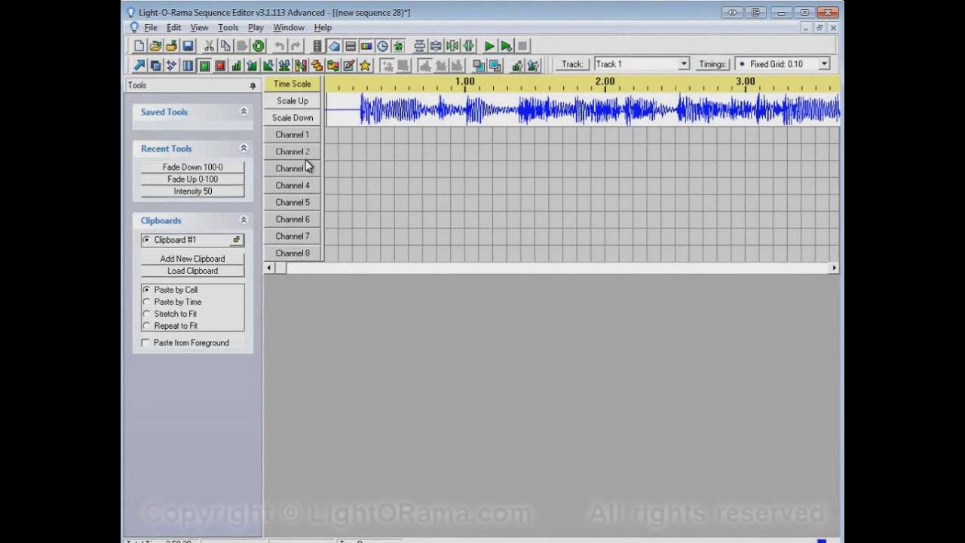
Bring up the Channel Settings dialog for Channel 5
double_click(305, 200)
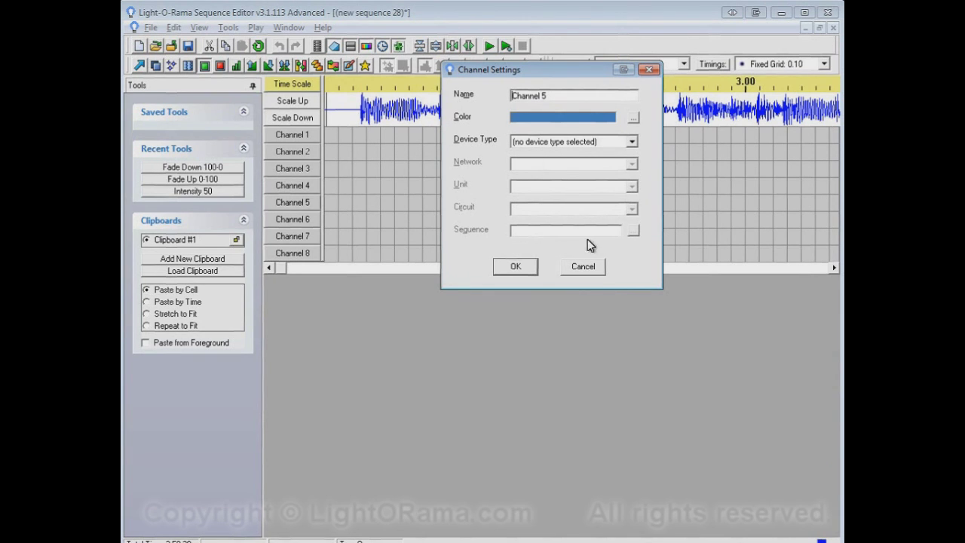
Set Channel 5 to Dasher Controller, unit 4, circuit 5, then close the sequence
click(632, 142)
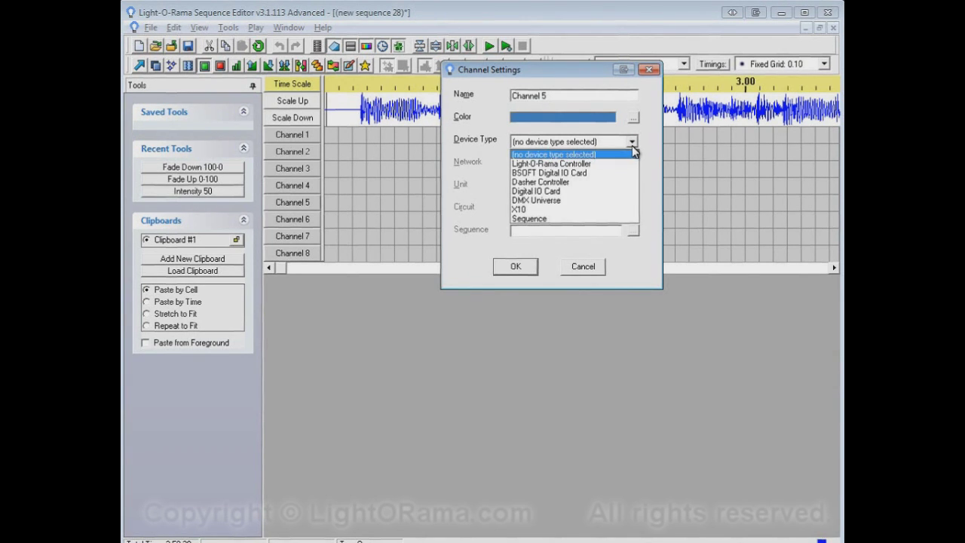
click(578, 182)
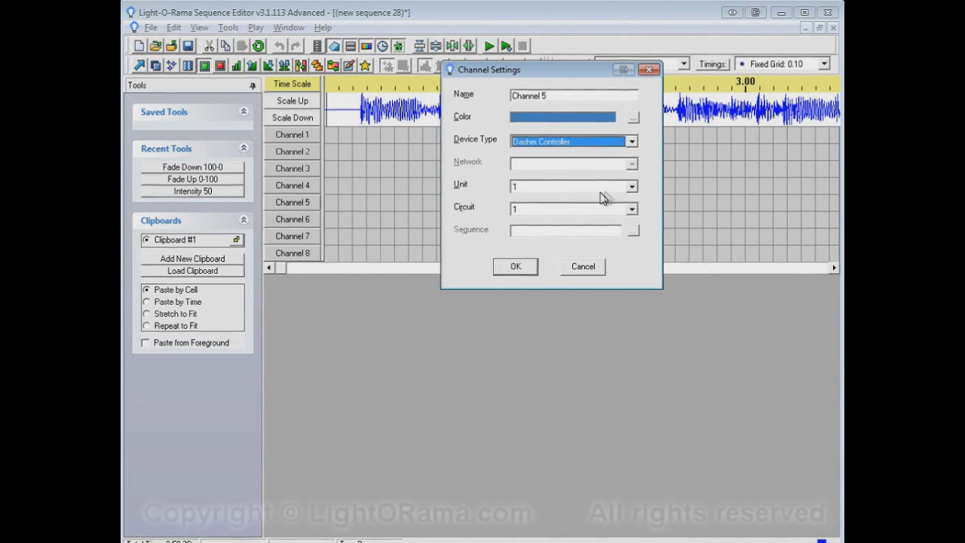
click(601, 193)
click(579, 219)
click(593, 211)
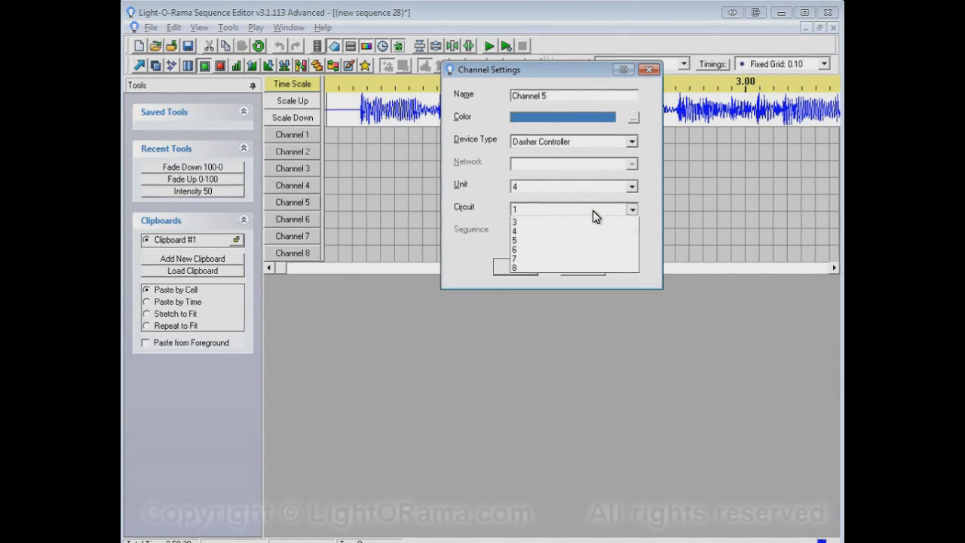
click(558, 258)
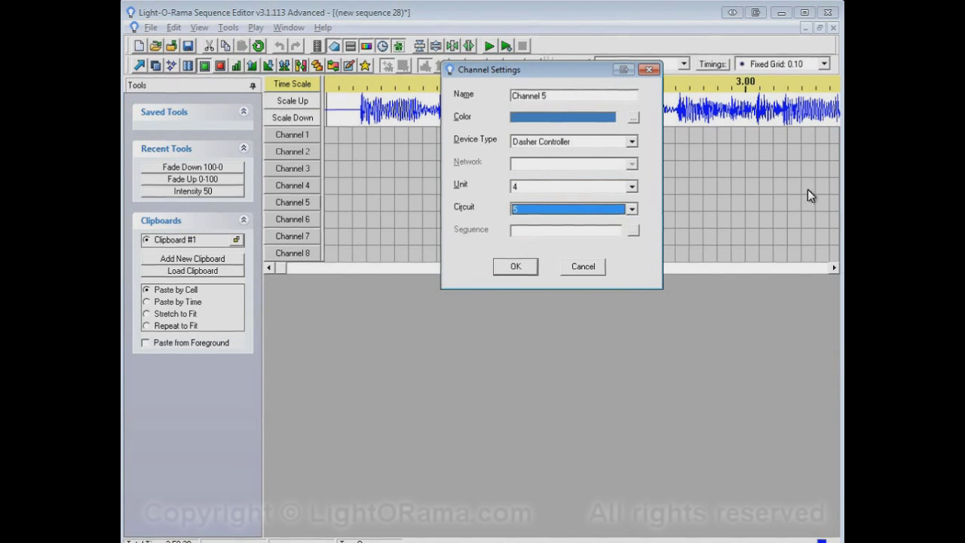
click(514, 268)
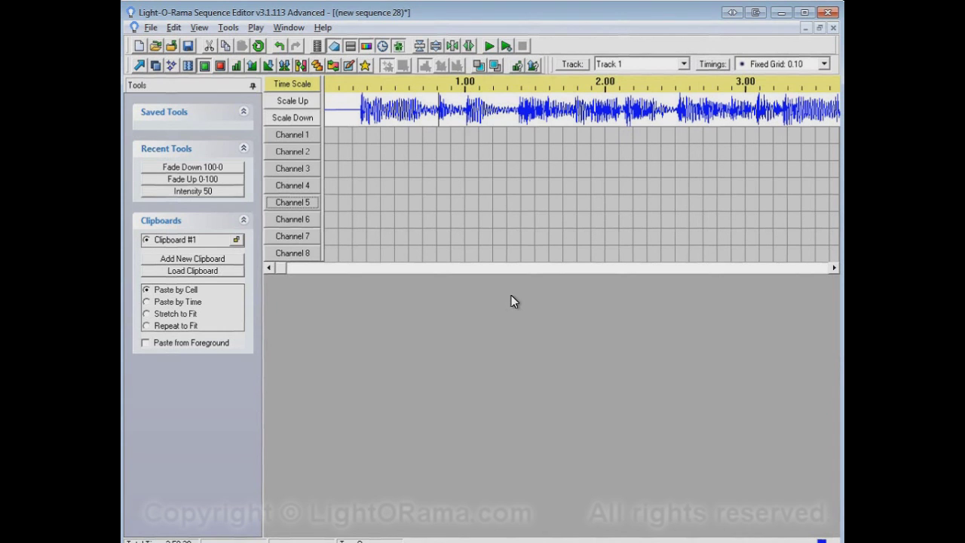
click(833, 27)
Discard the generic sequence and create a new Daddy I'm Fine sequence with standard LOR channels
click(420, 353)
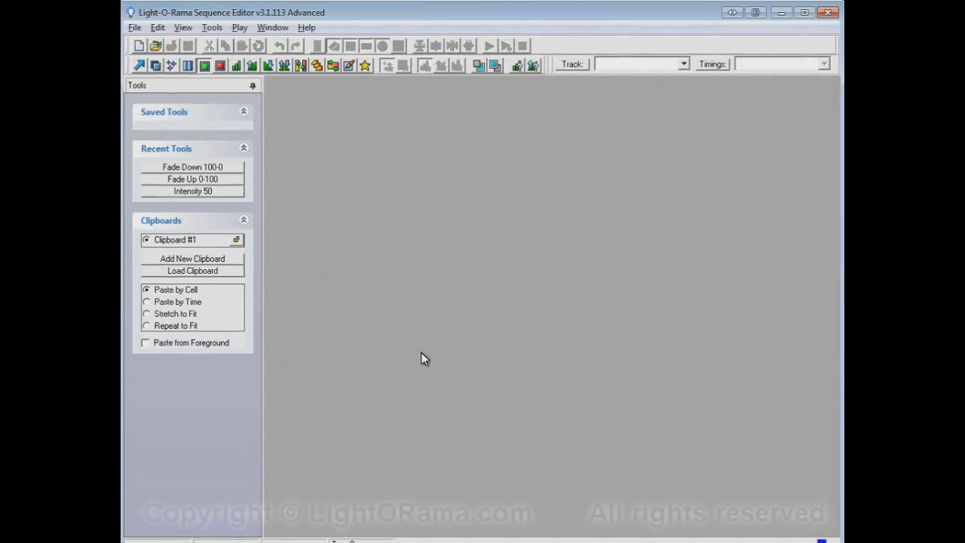
click(139, 46)
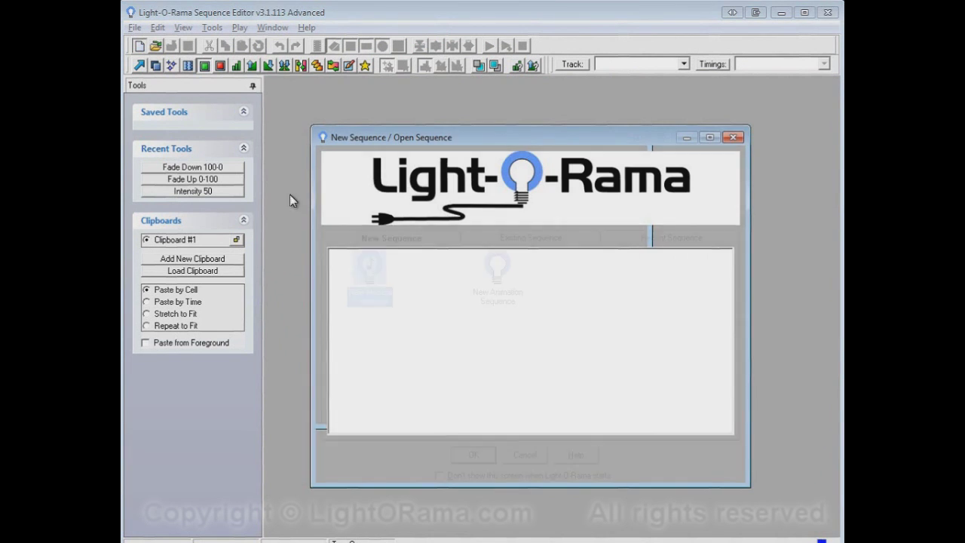
click(473, 455)
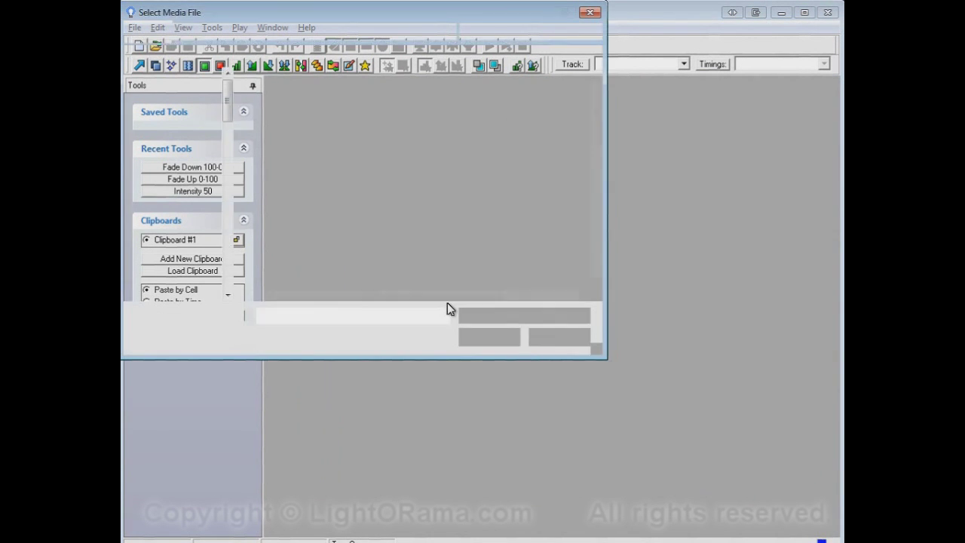
click(334, 216)
click(492, 340)
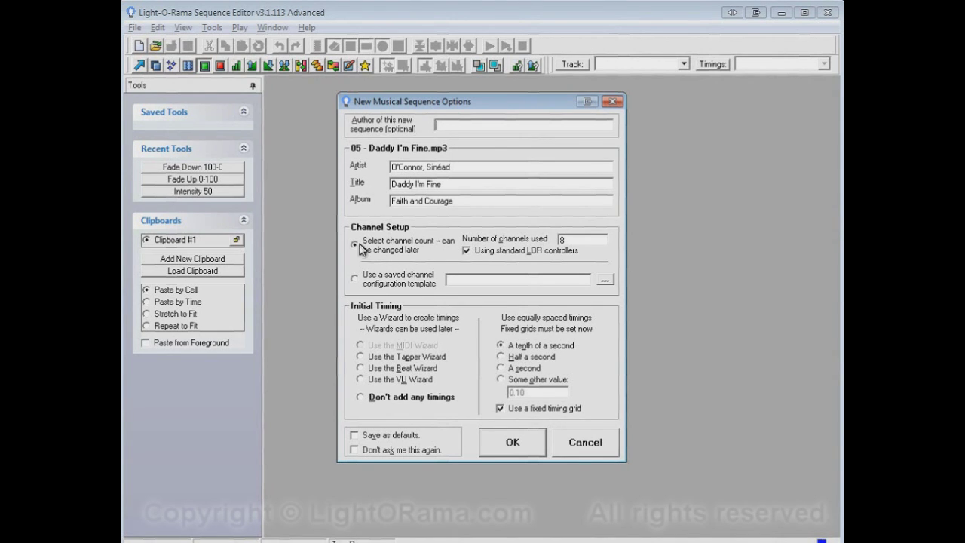
click(524, 445)
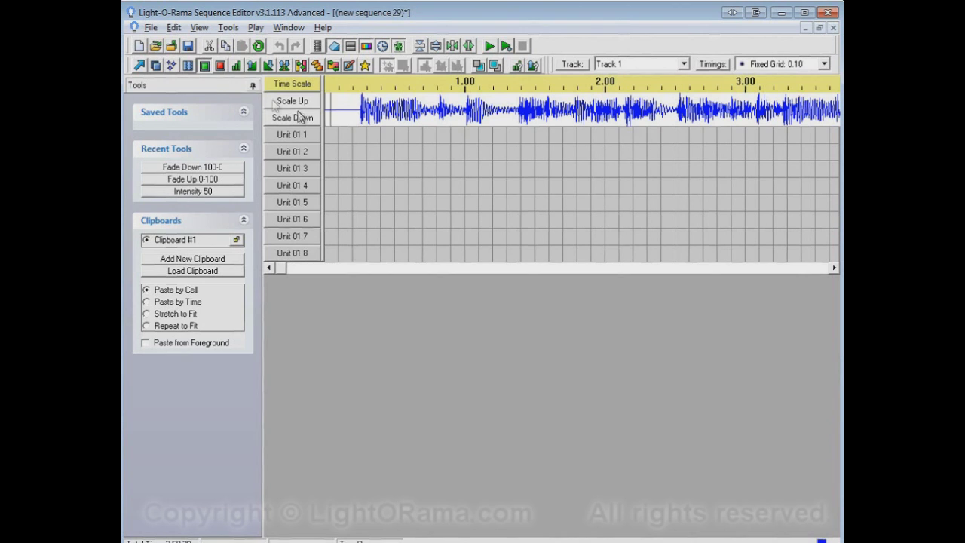
Select a block of cells, then rename Unit 01.3 to 'Front Bushes' and colour it red
drag(397, 133, 589, 256)
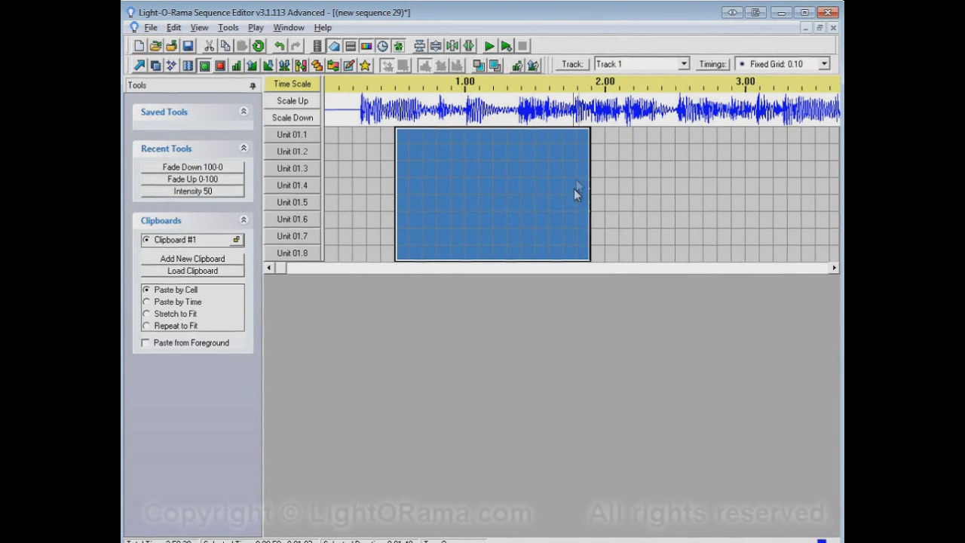
double_click(303, 169)
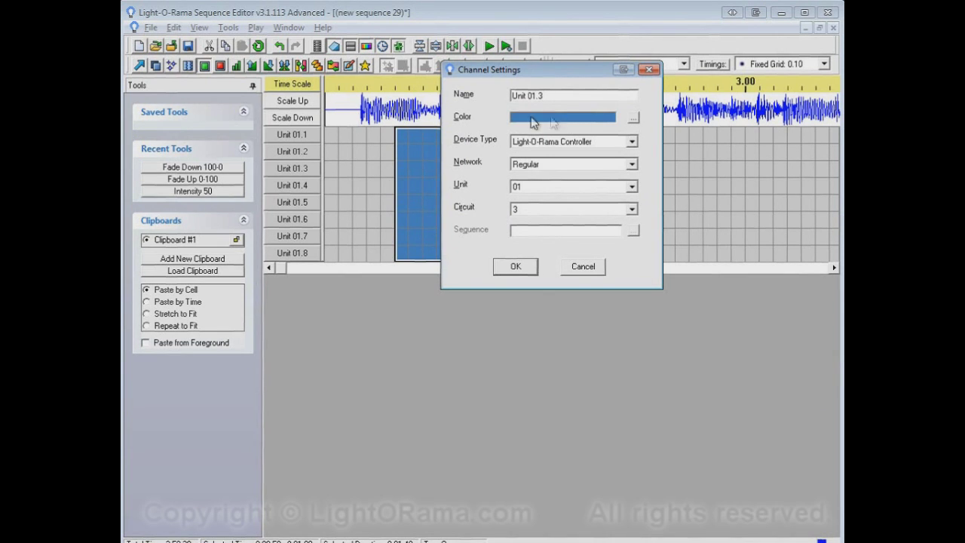
click(634, 116)
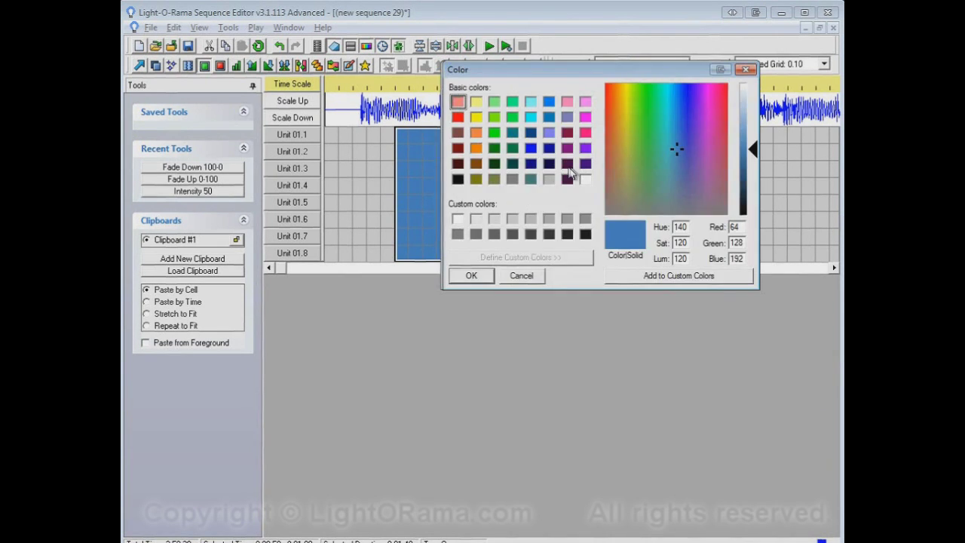
click(458, 116)
click(471, 276)
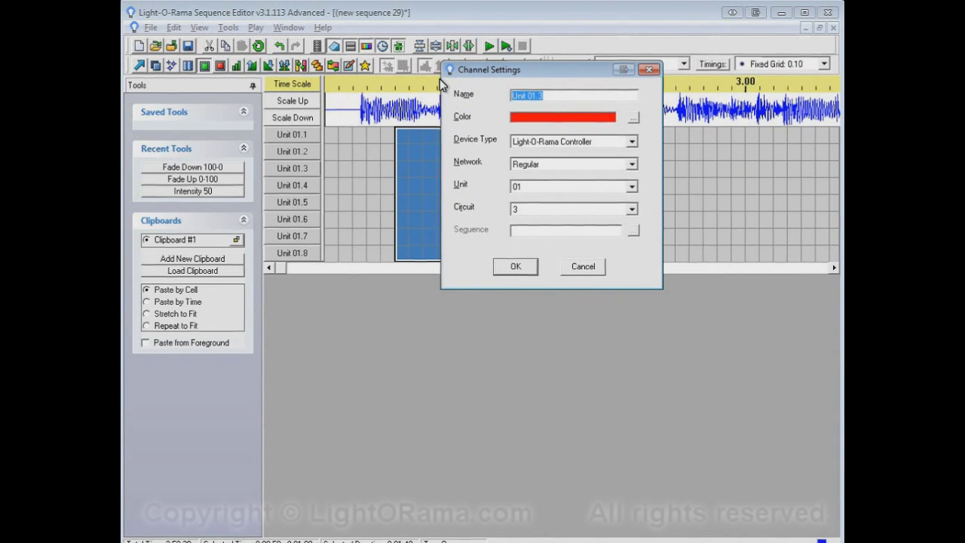
text(F)
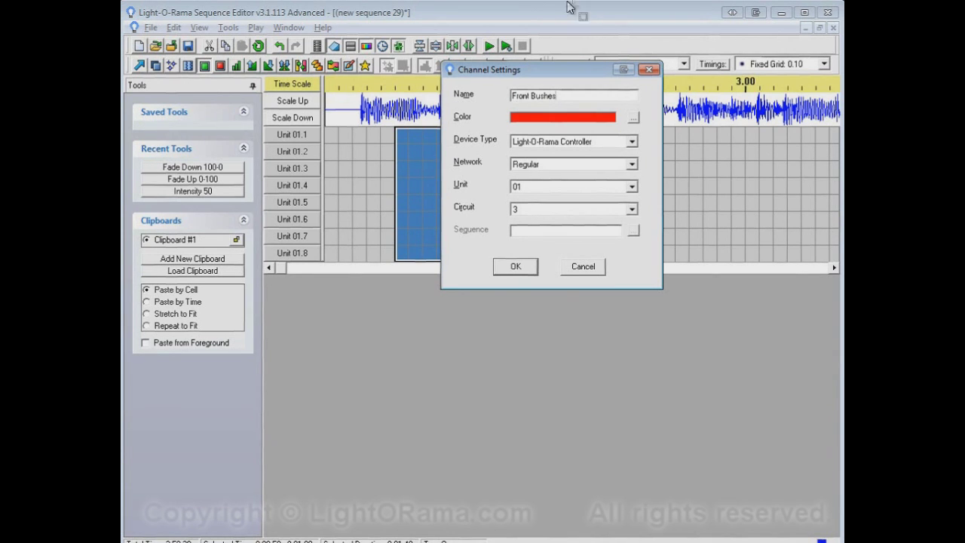
text(ront Bushes)
click(515, 267)
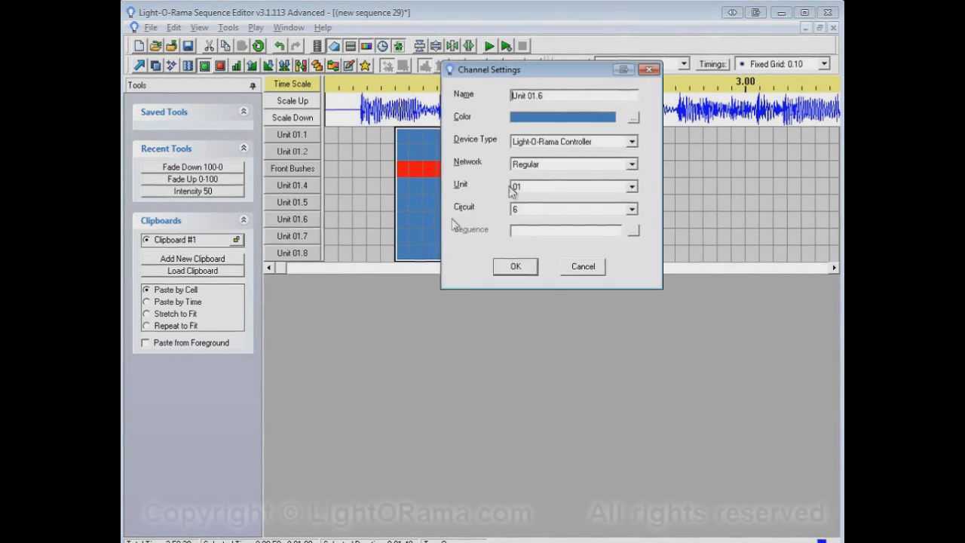
Change Unit 01.6's name to 'Snowman' and its colour to white
drag(578, 95, 419, 88)
text(Snowman)
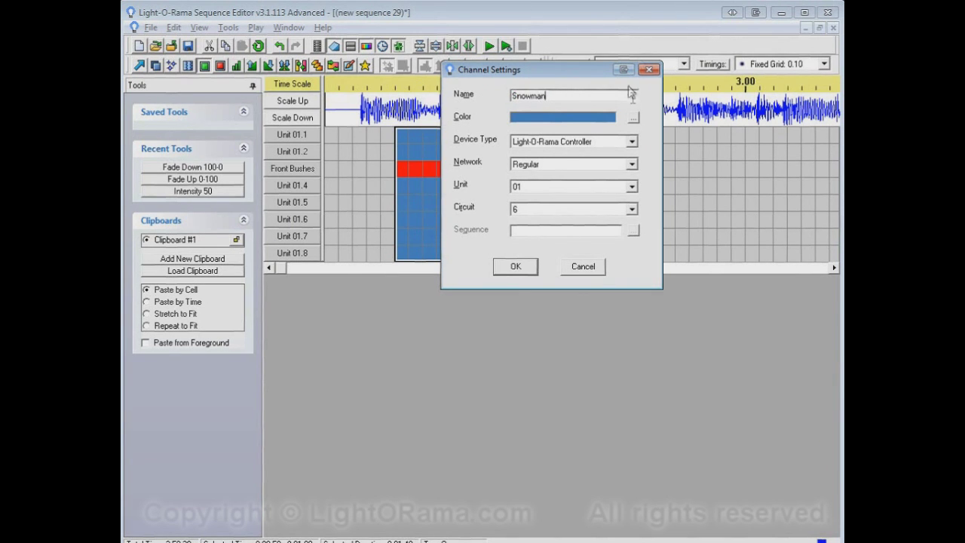
click(586, 179)
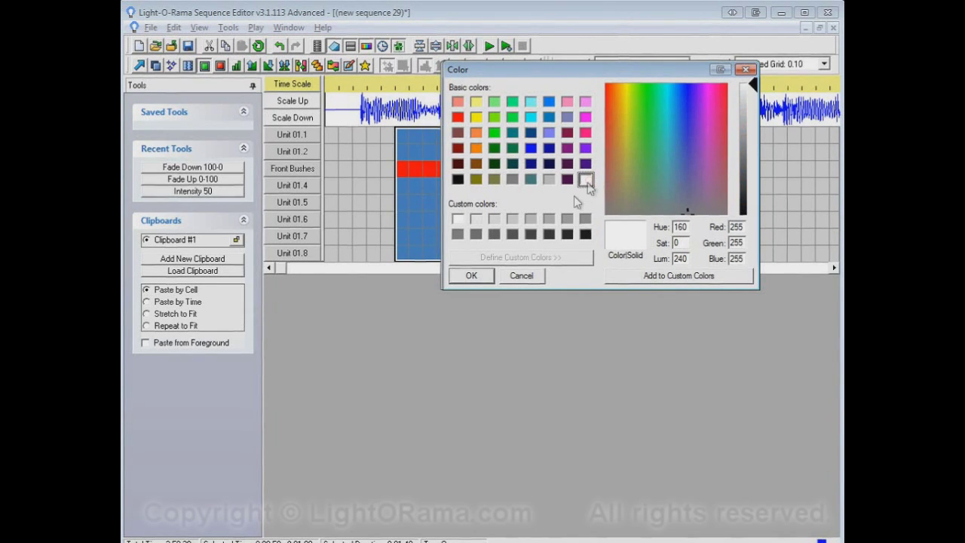
click(489, 276)
click(517, 270)
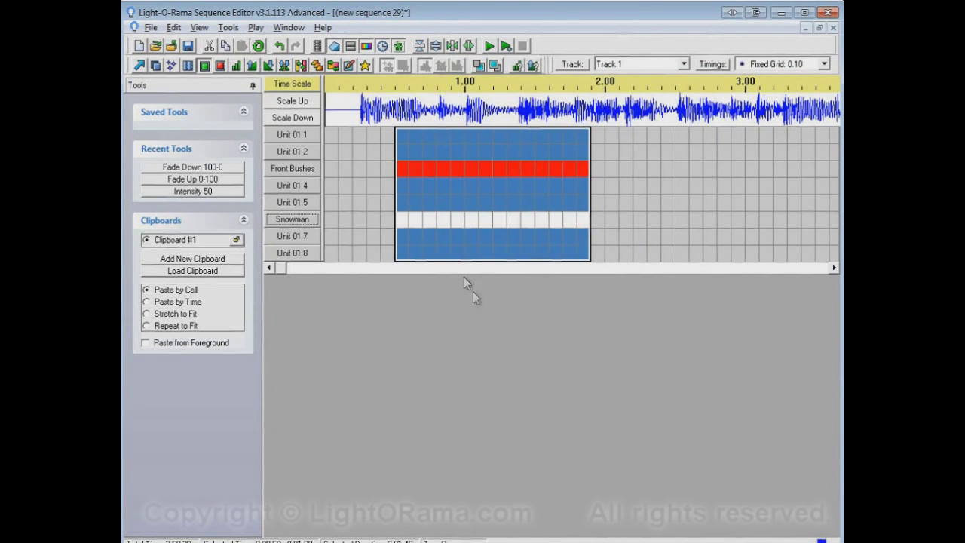
Insert a new channel below Unit 01.8 and turn it fully on from 0.5 to 1.9 s
right_click(307, 255)
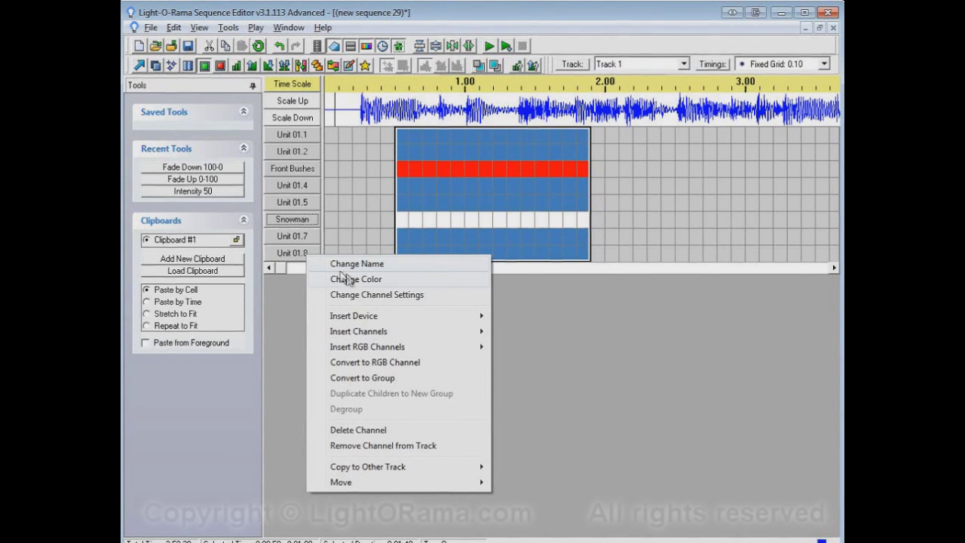
mouse_move(372, 330)
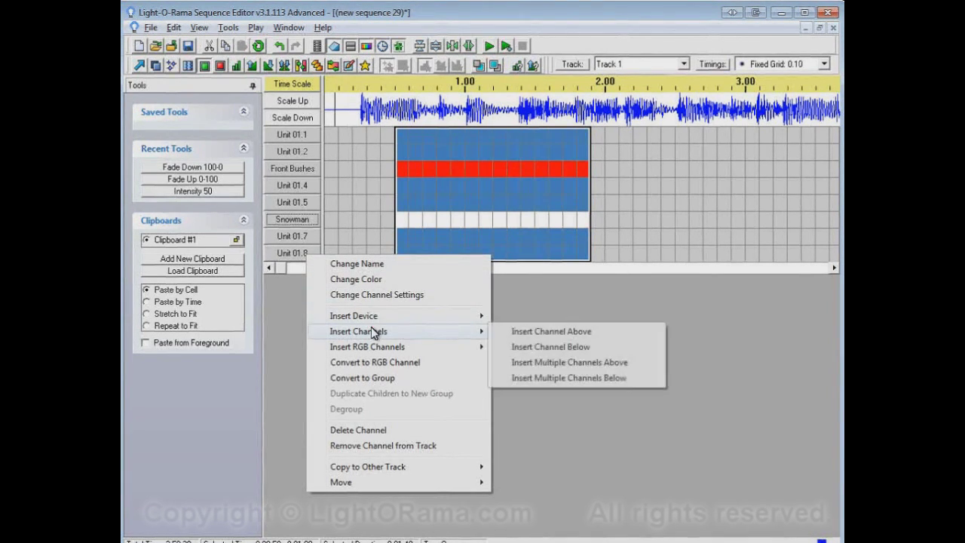
click(548, 350)
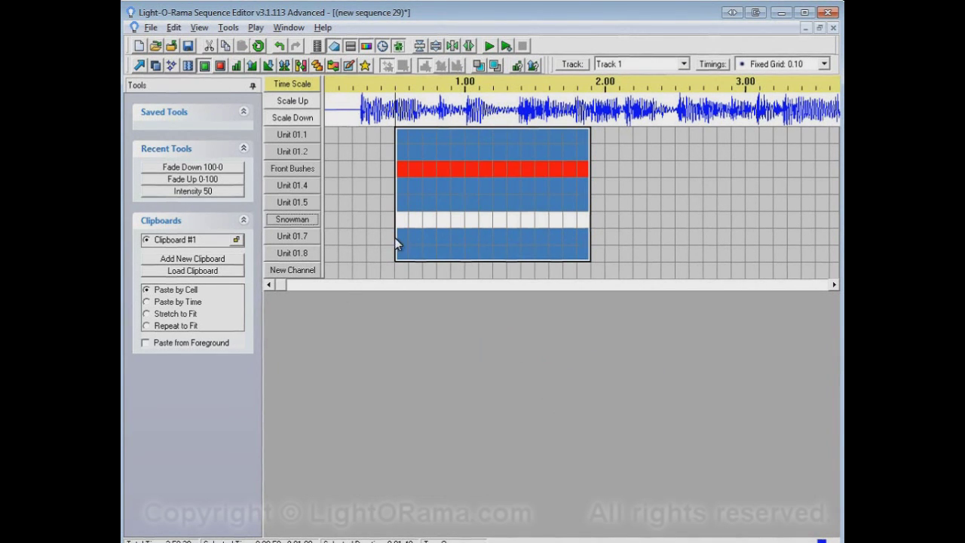
drag(395, 265, 593, 283)
key(o)
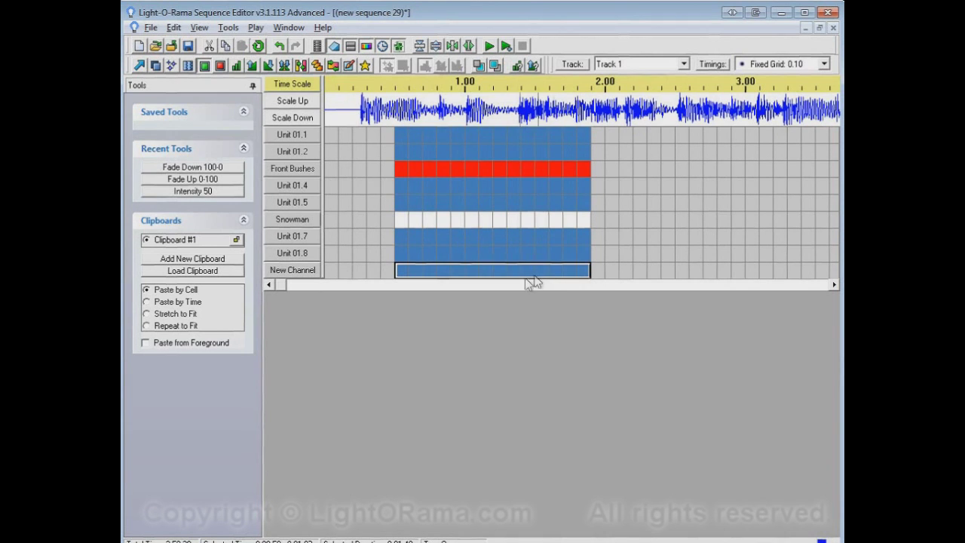
Rename the new channel 'Roofline', colour it green, and assign it to X10 unit A-7
double_click(297, 271)
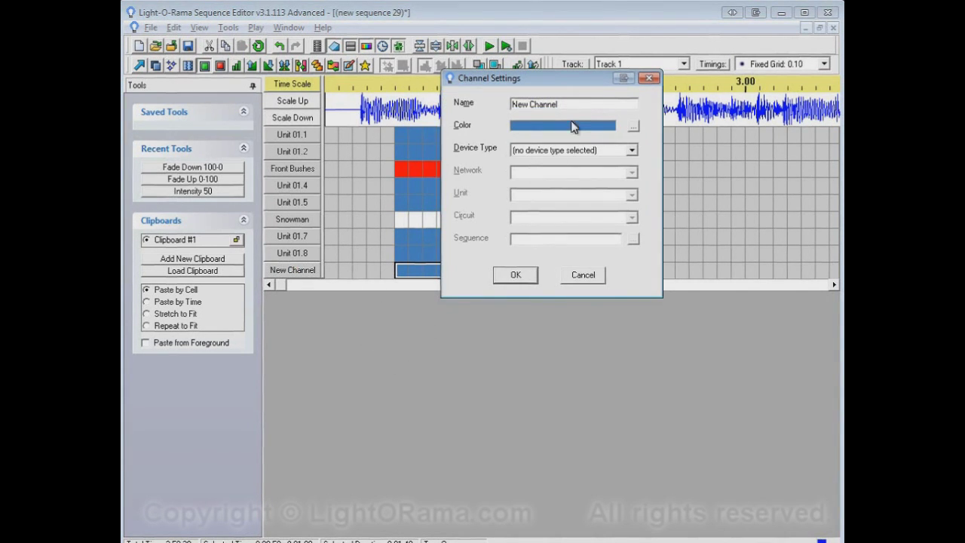
drag(577, 106, 448, 97)
text(Roofline)
click(634, 126)
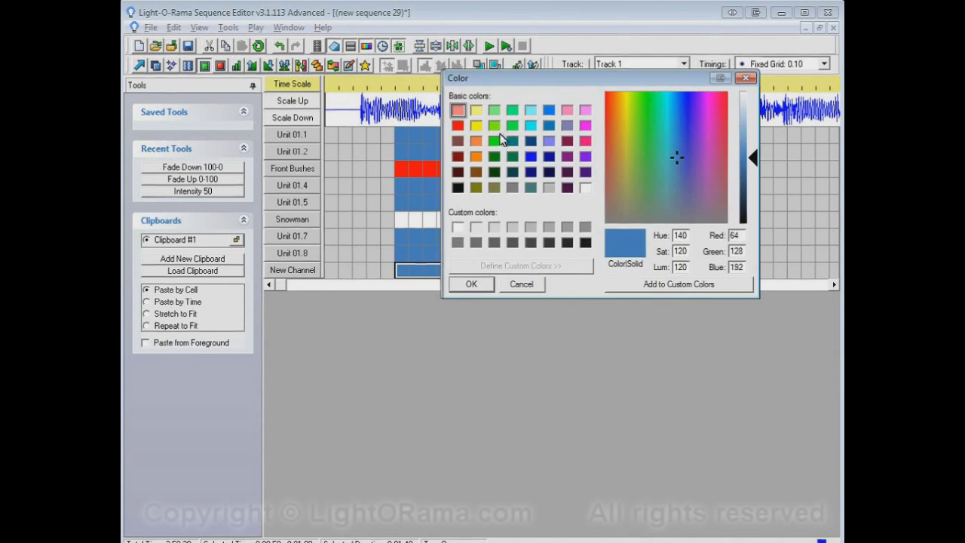
click(494, 140)
click(483, 288)
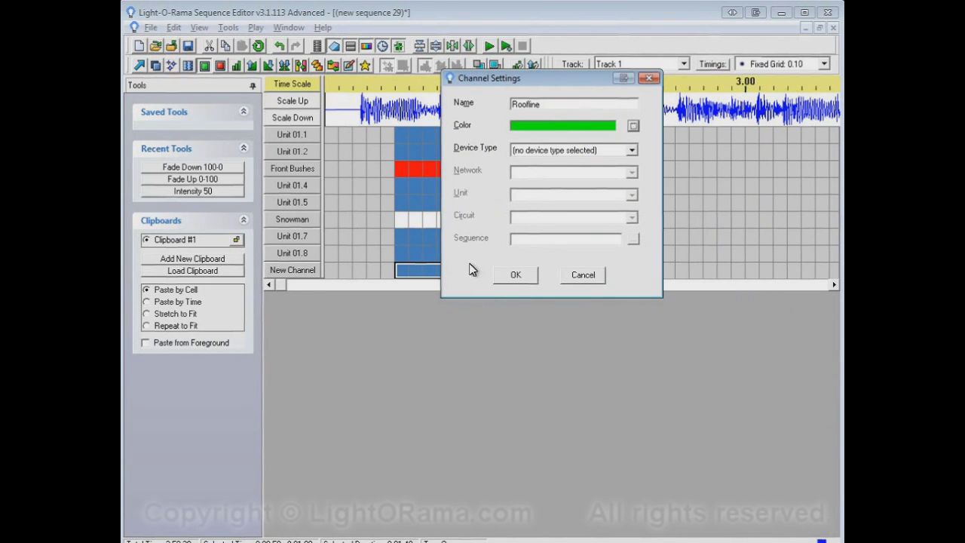
click(632, 150)
click(574, 218)
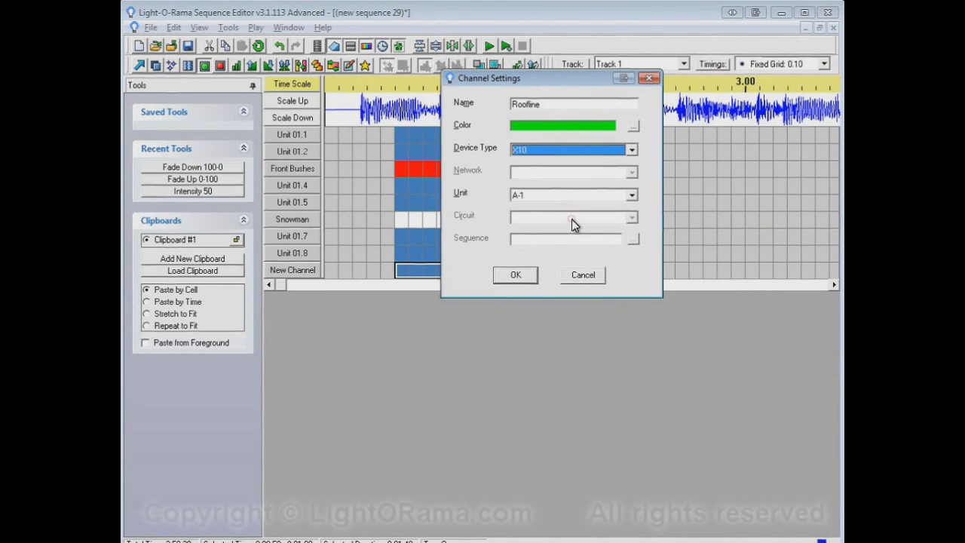
click(606, 196)
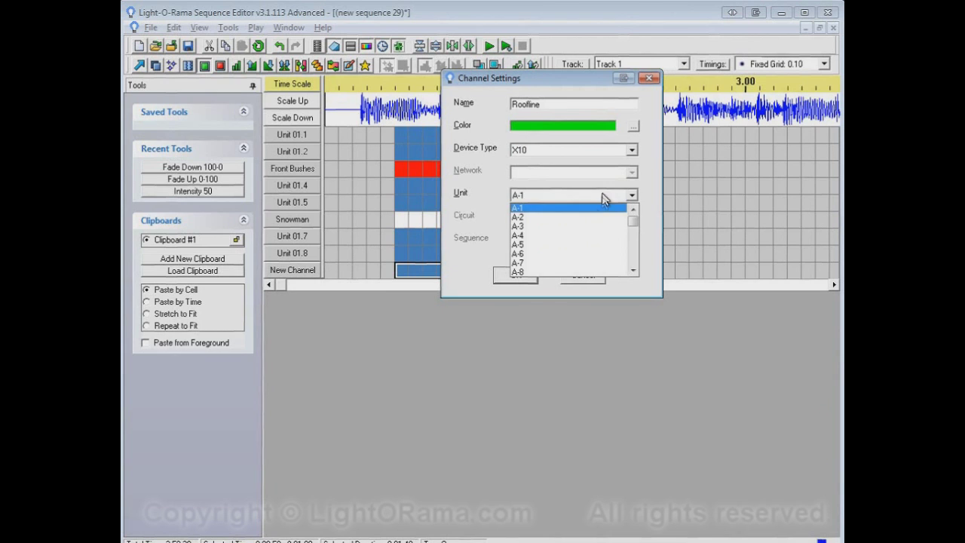
click(571, 263)
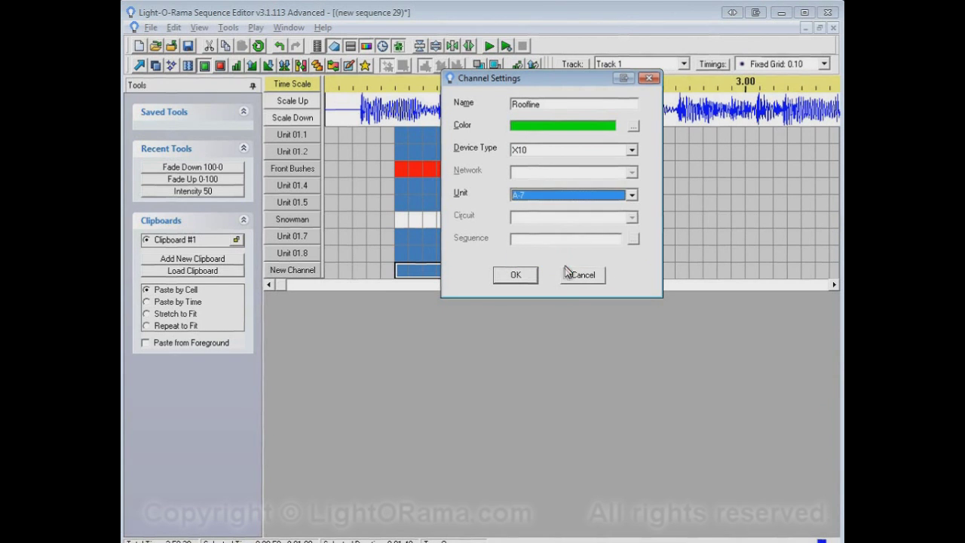
click(516, 275)
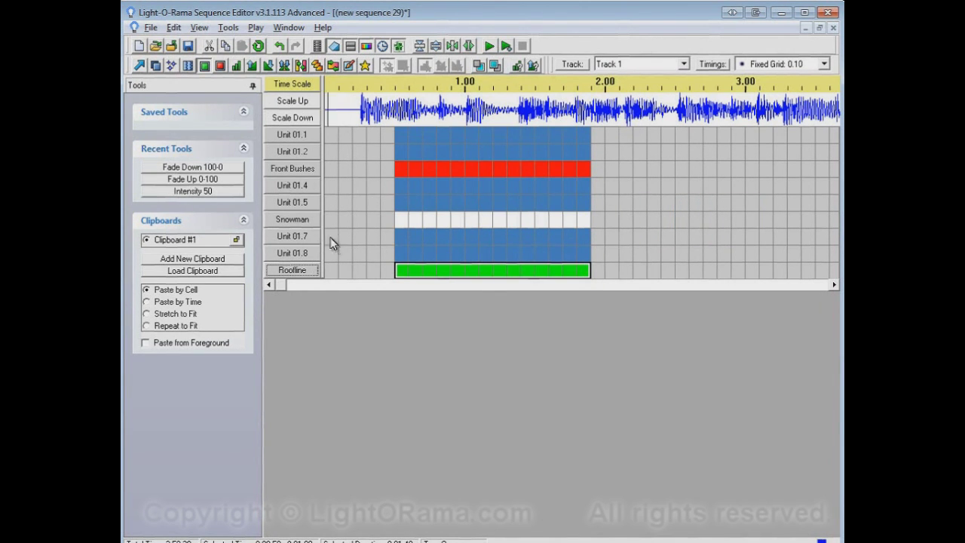
Choose Export Channel Configuration from the Edit menu
mouse_move(352, 281)
click(174, 30)
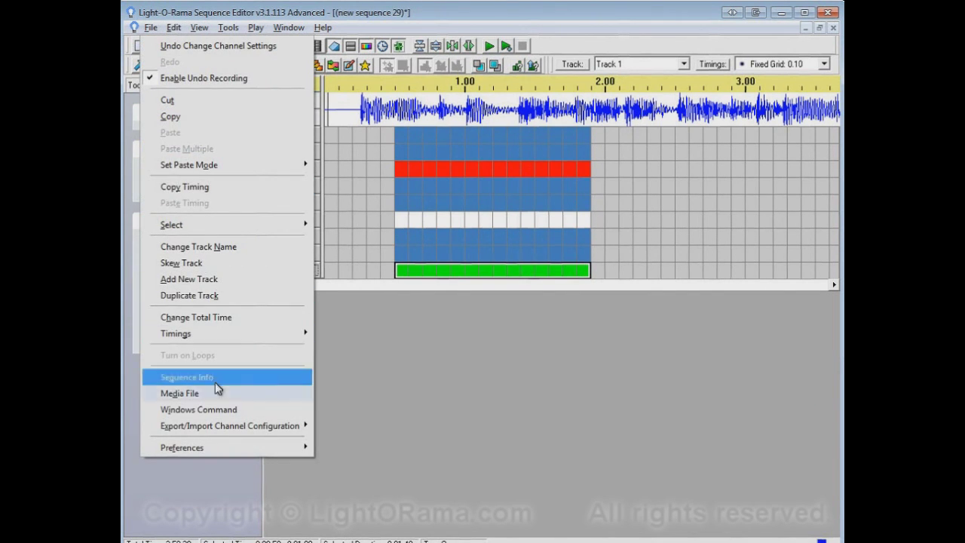
mouse_move(223, 421)
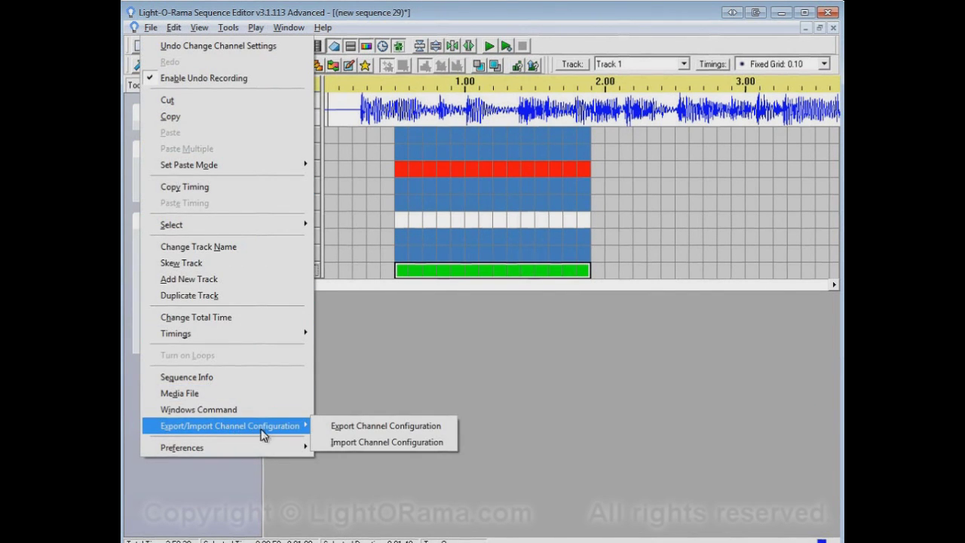
click(363, 427)
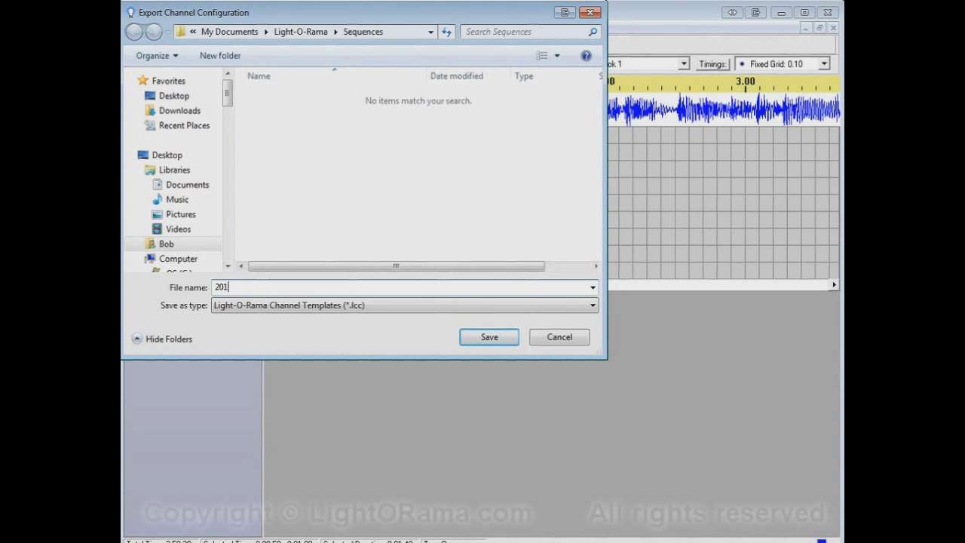
Save the channel configuration as the '2012 Christmas' template and close the current sequence
text(Christmas)
click(491, 337)
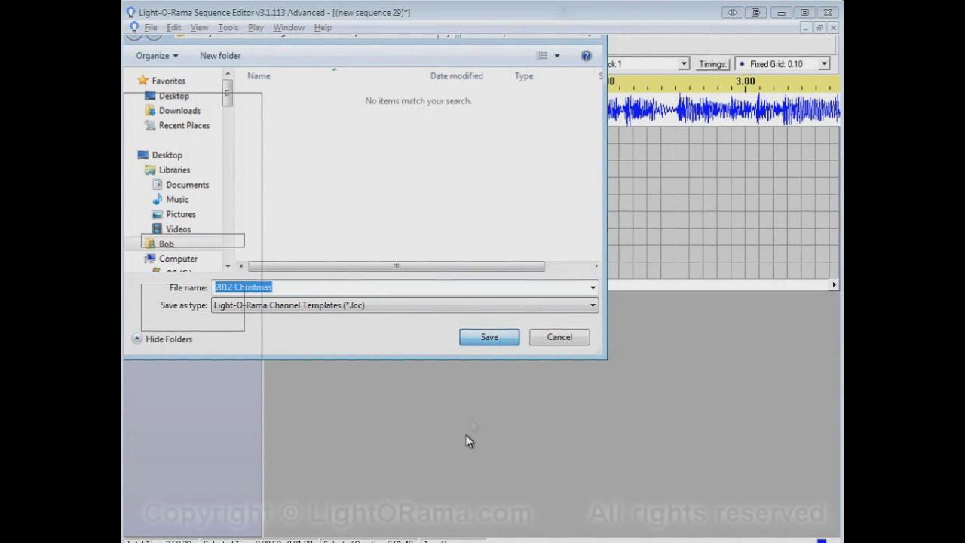
click(833, 28)
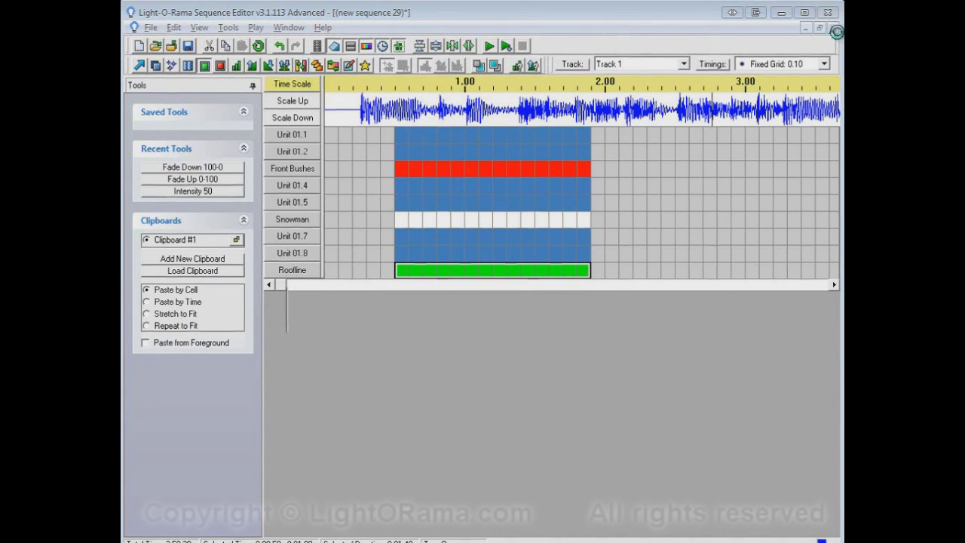
Discard the old sequence and start a new musical sequence using 05 - Daddy I'm Fine.mp3
click(413, 352)
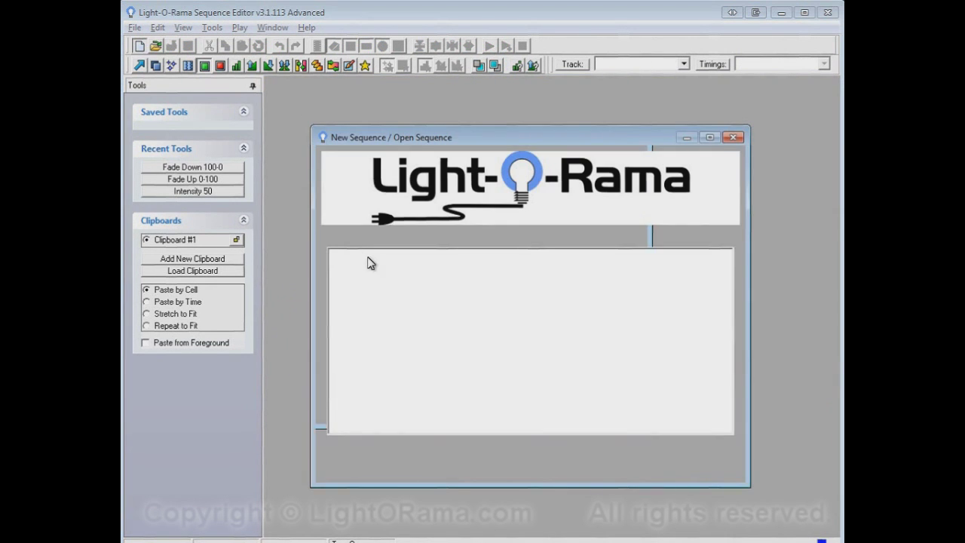
click(483, 456)
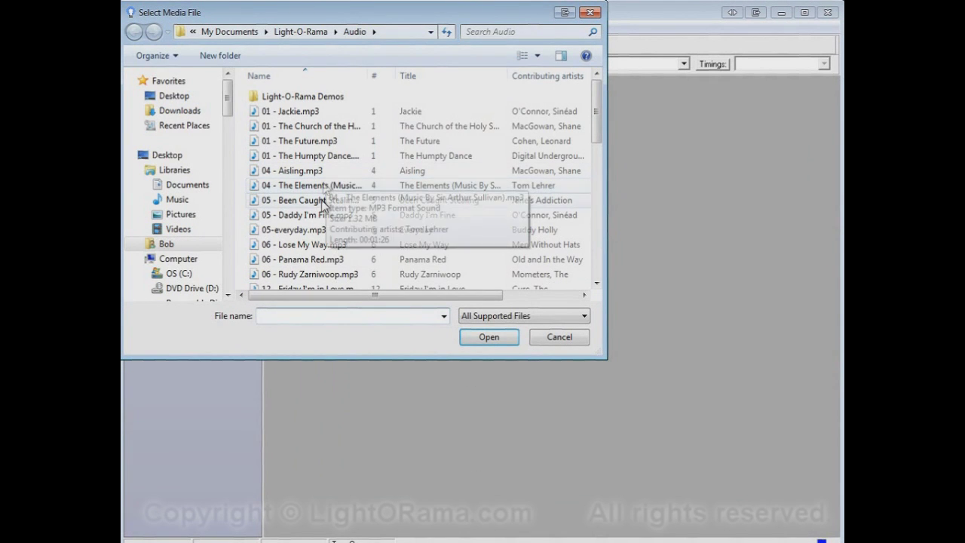
click(325, 215)
click(488, 339)
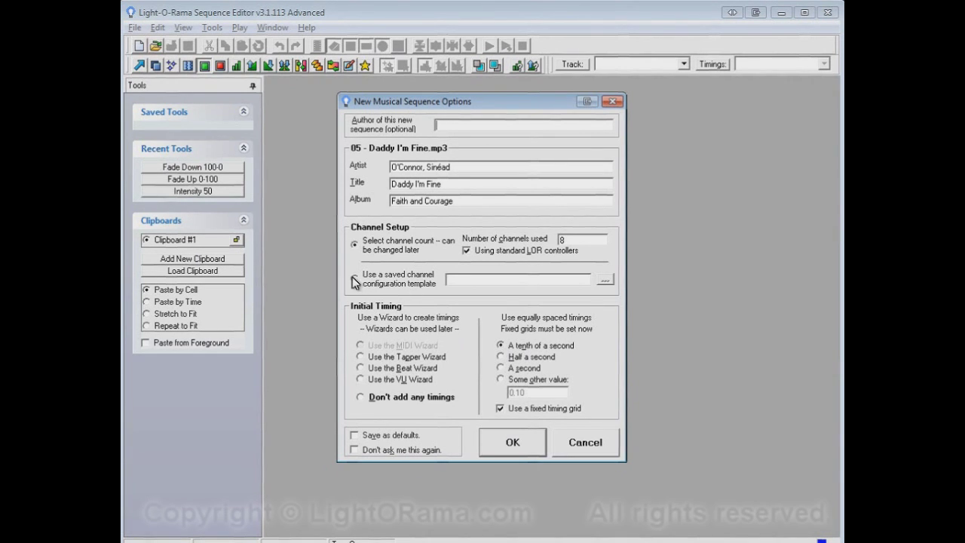
Base the new sequence's channels on the 2012 Christmas.lcc template and create it
click(355, 279)
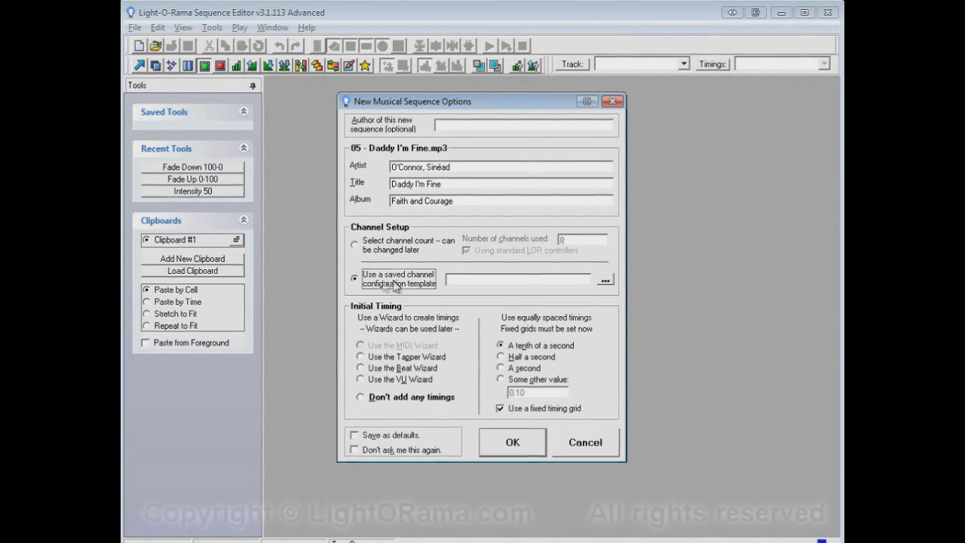
click(607, 281)
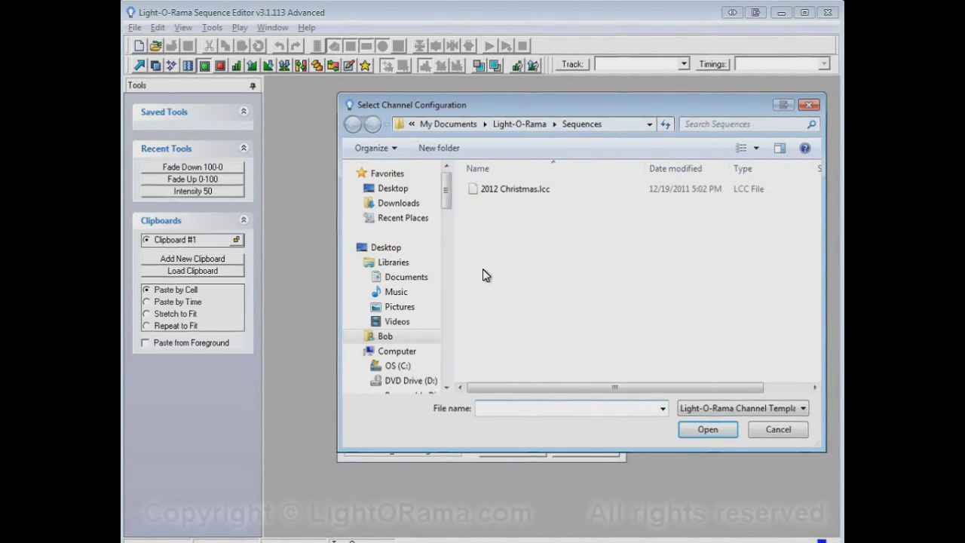
click(509, 189)
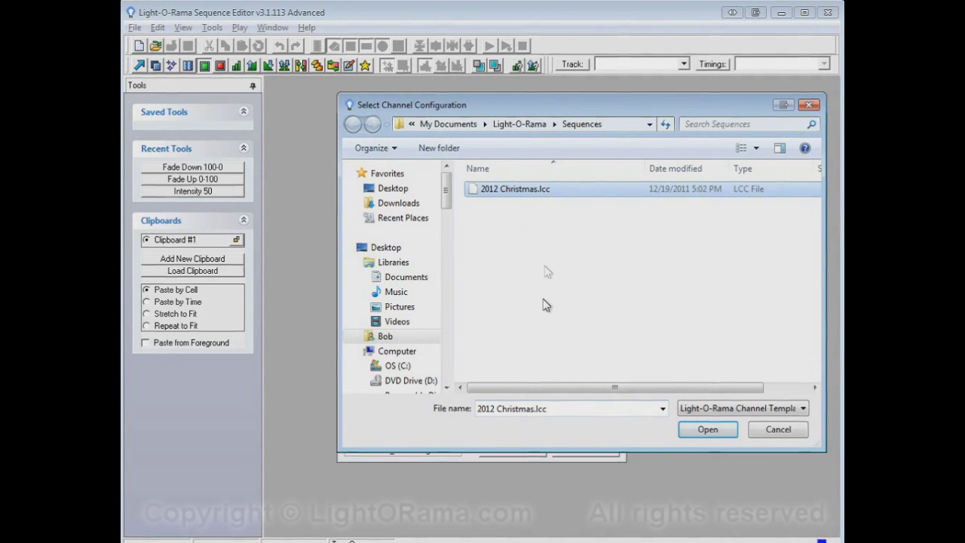
click(702, 429)
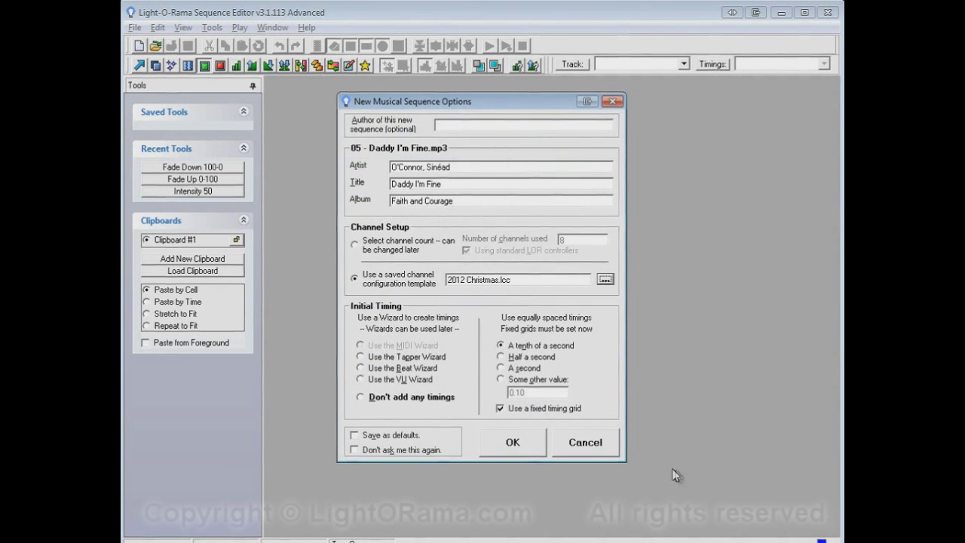
click(525, 444)
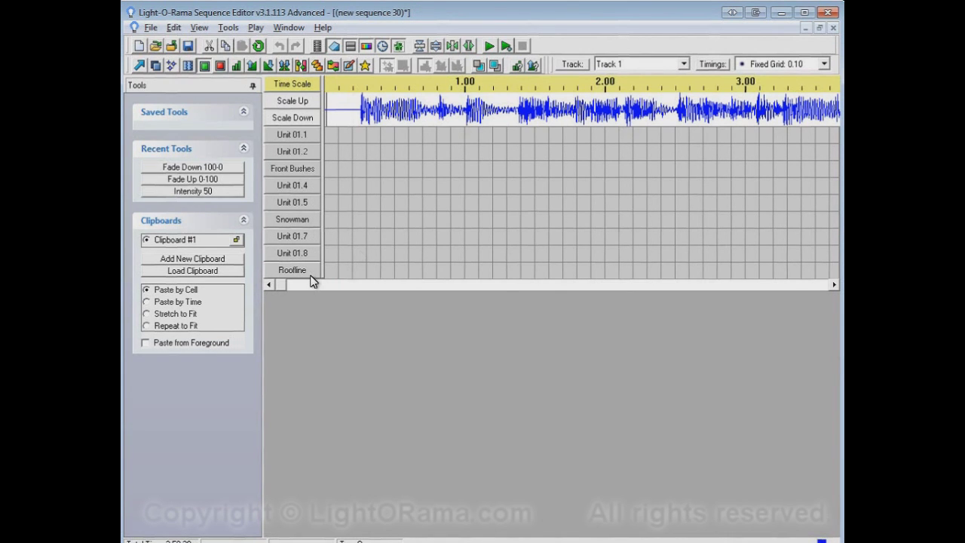
Turn on all channels from 0.5 to 2.0 s and verify Roofline is green on X10 unit A-7
drag(396, 129, 605, 279)
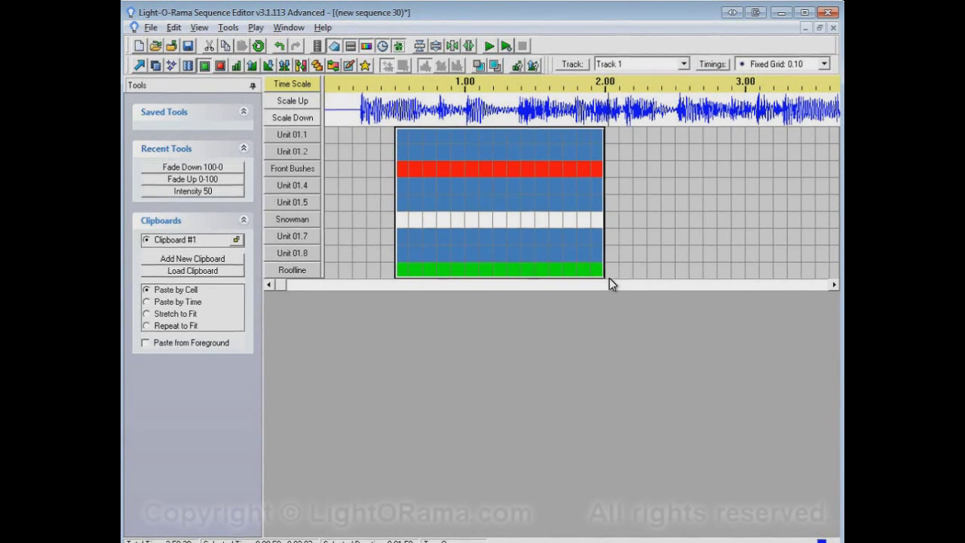
double_click(293, 270)
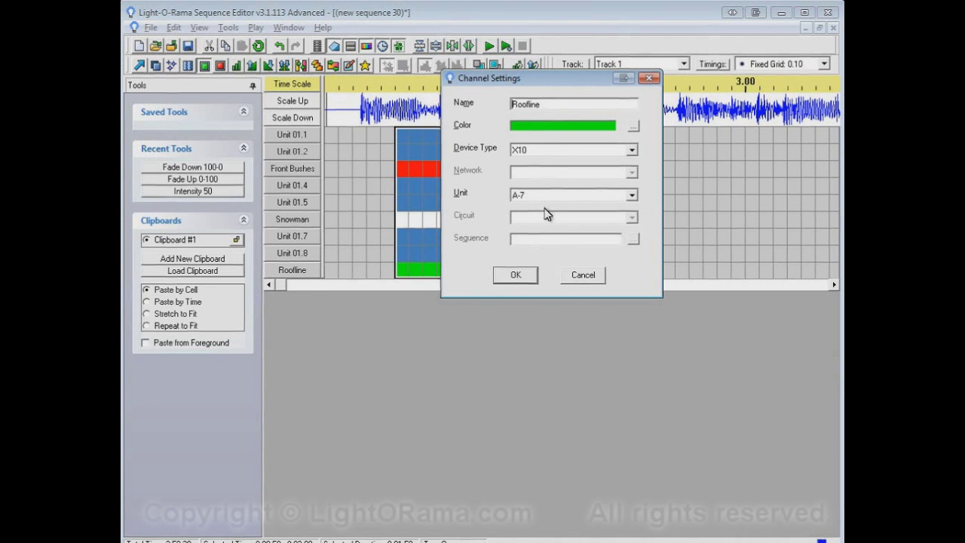
click(577, 279)
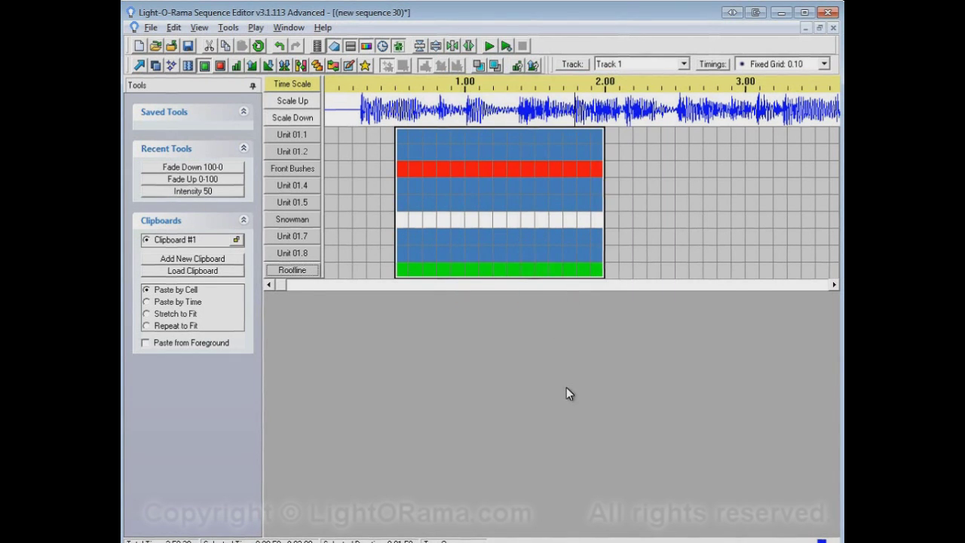